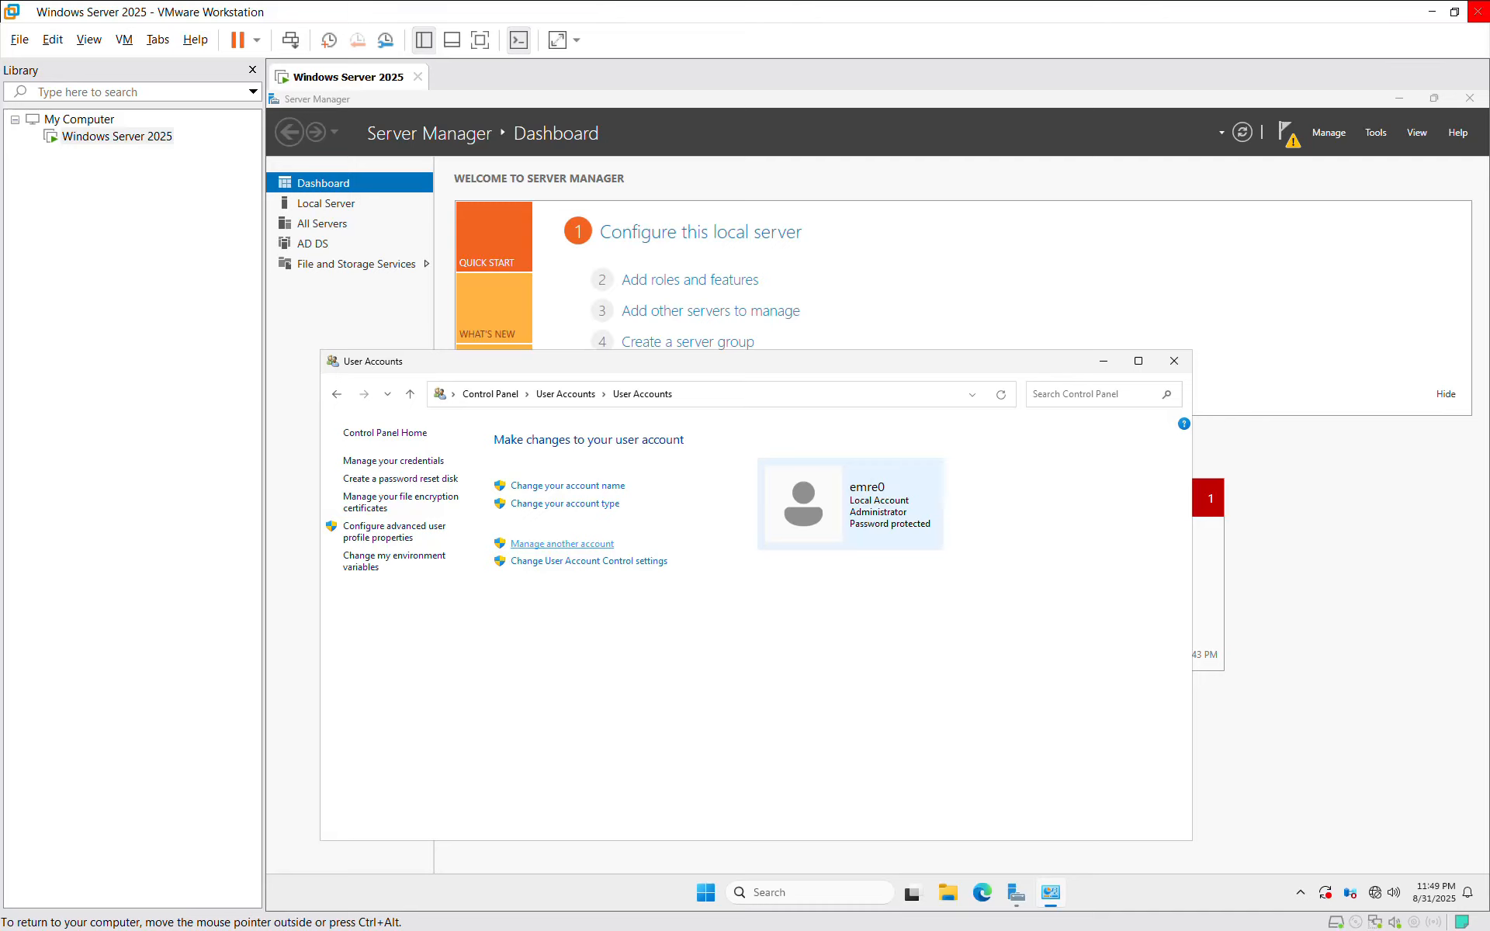
Step: Close the Manage Accounts window to get back to the Server Manager dashboard
click(562, 543)
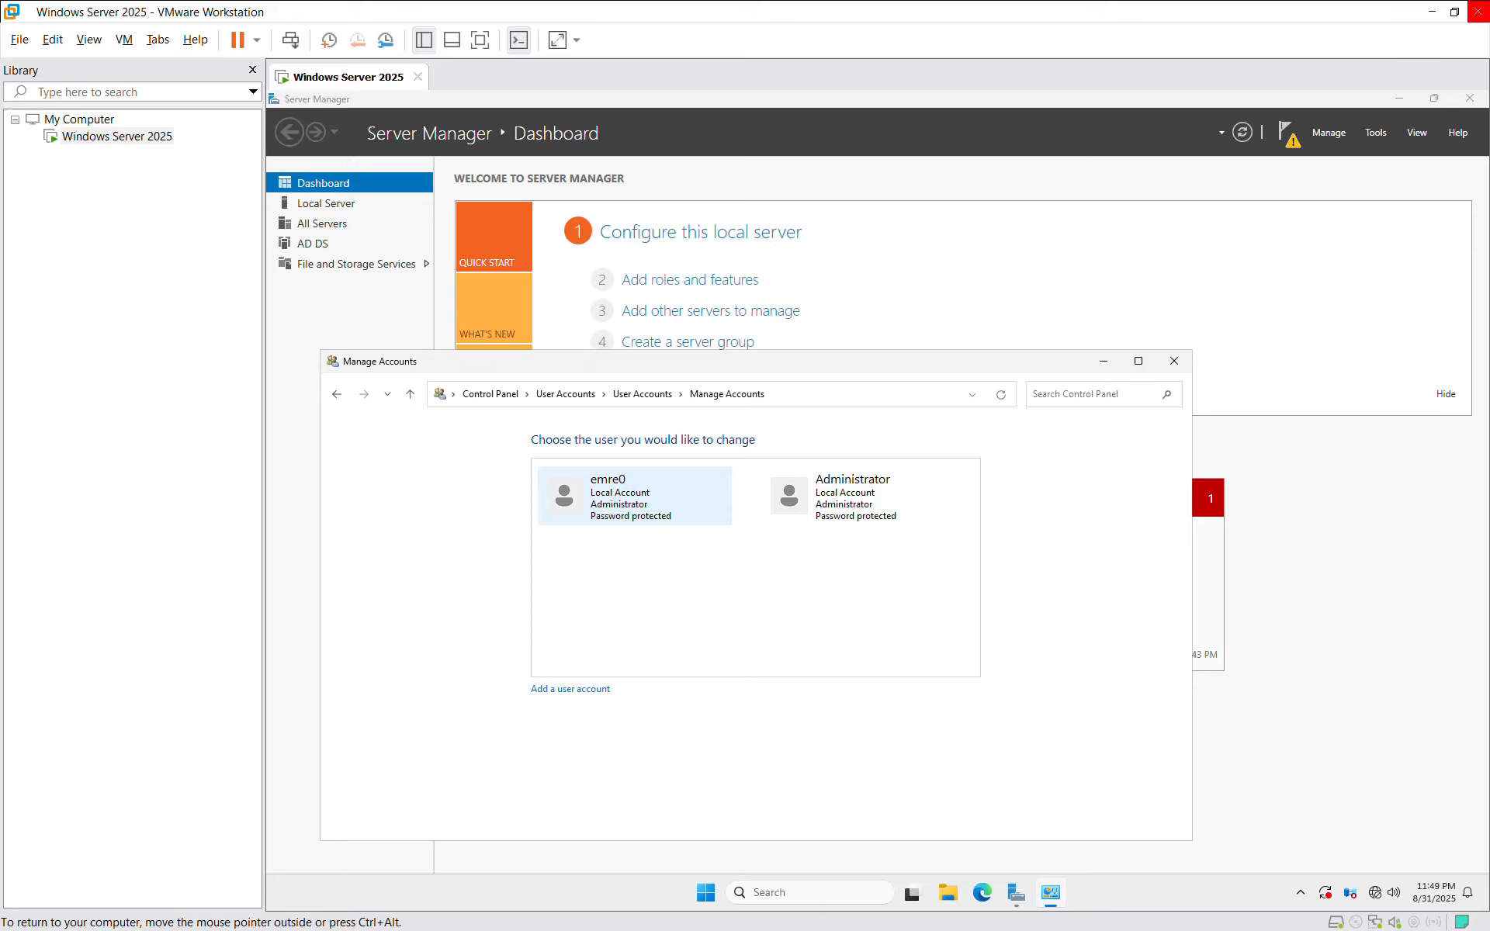
drag(813, 366, 894, 477)
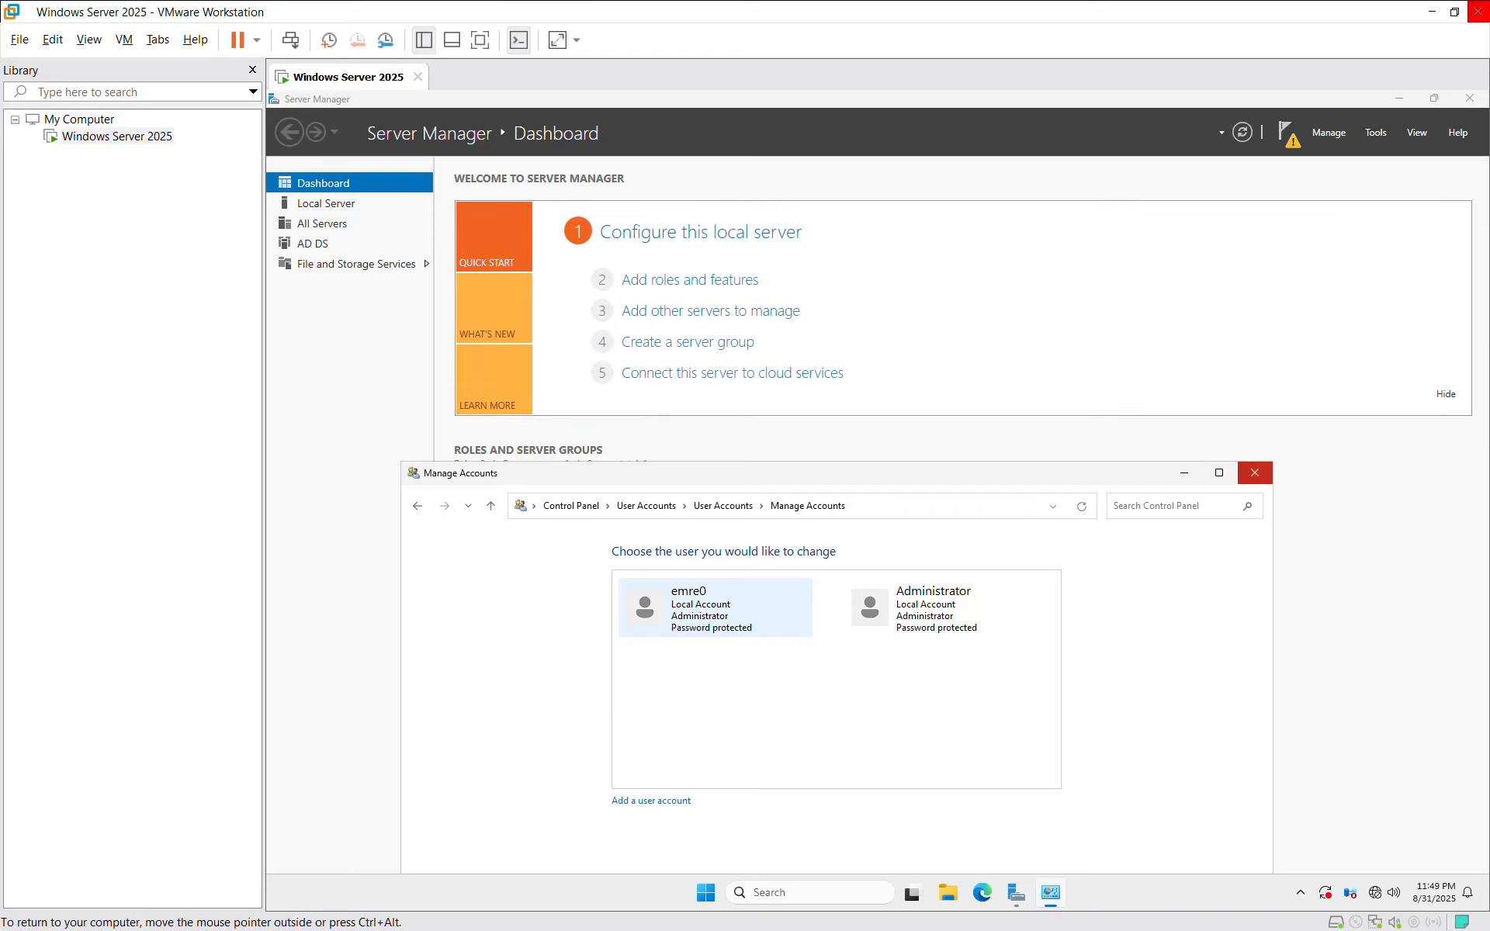
click(1254, 473)
click(1329, 132)
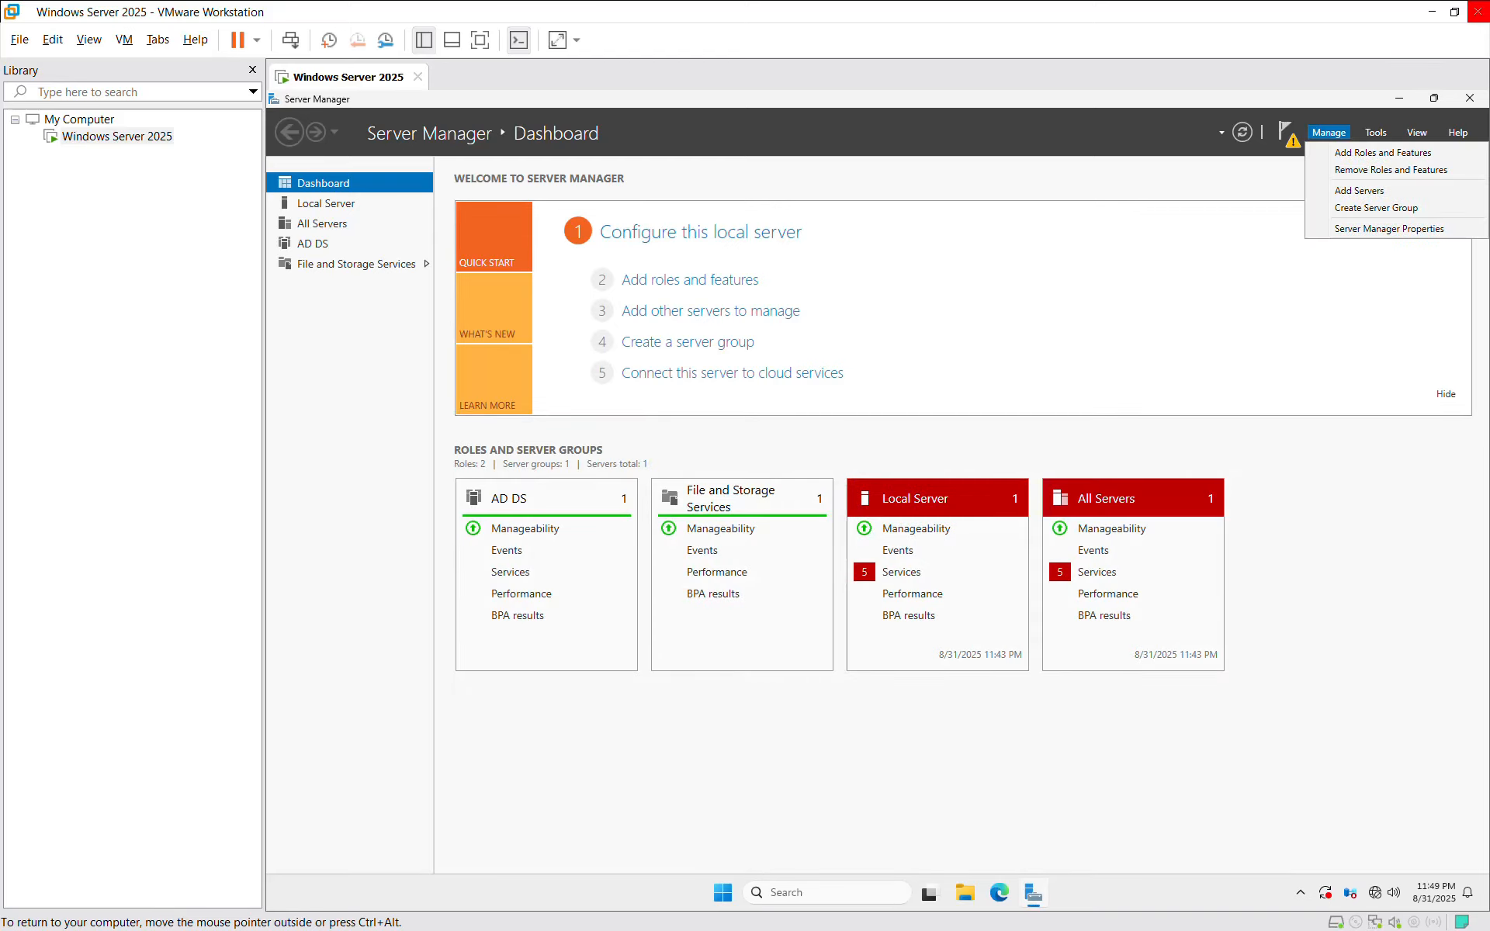
click(1383, 152)
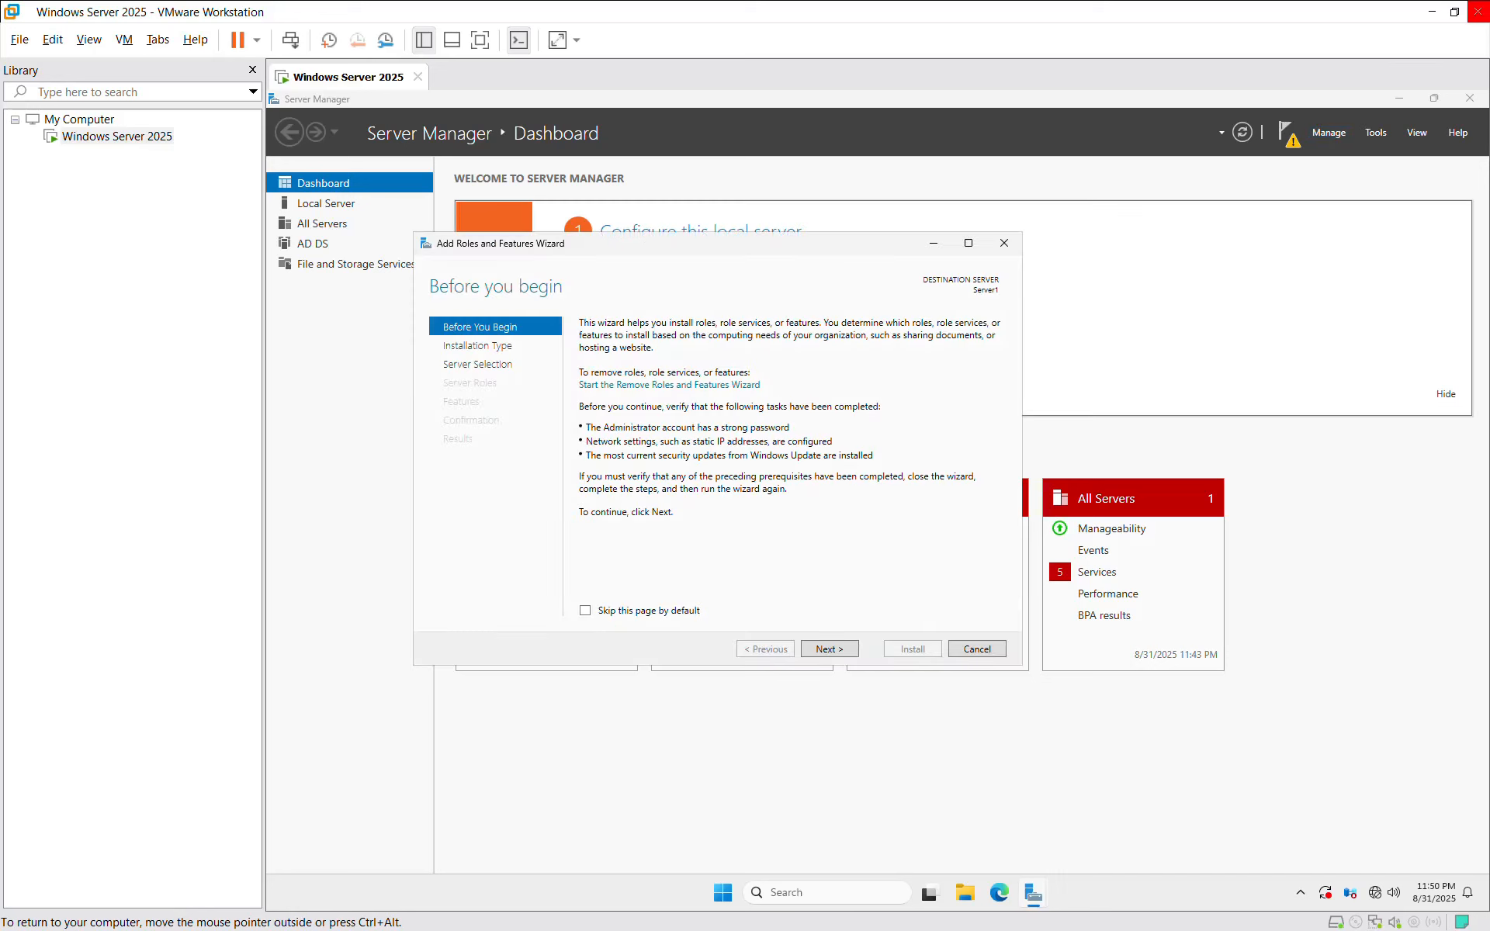
click(830, 649)
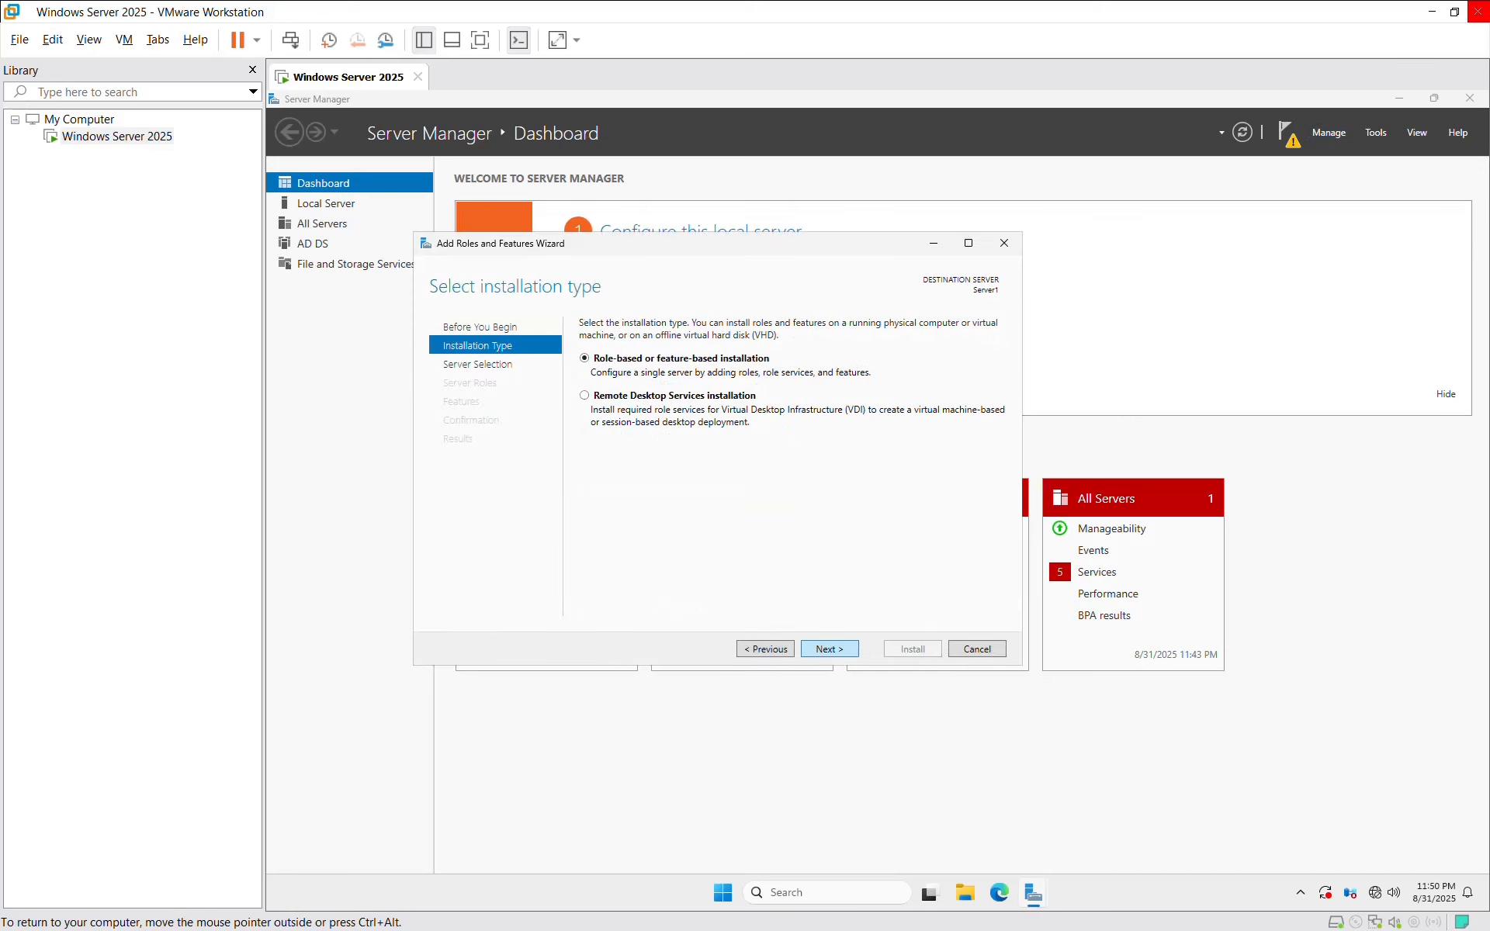
click(830, 649)
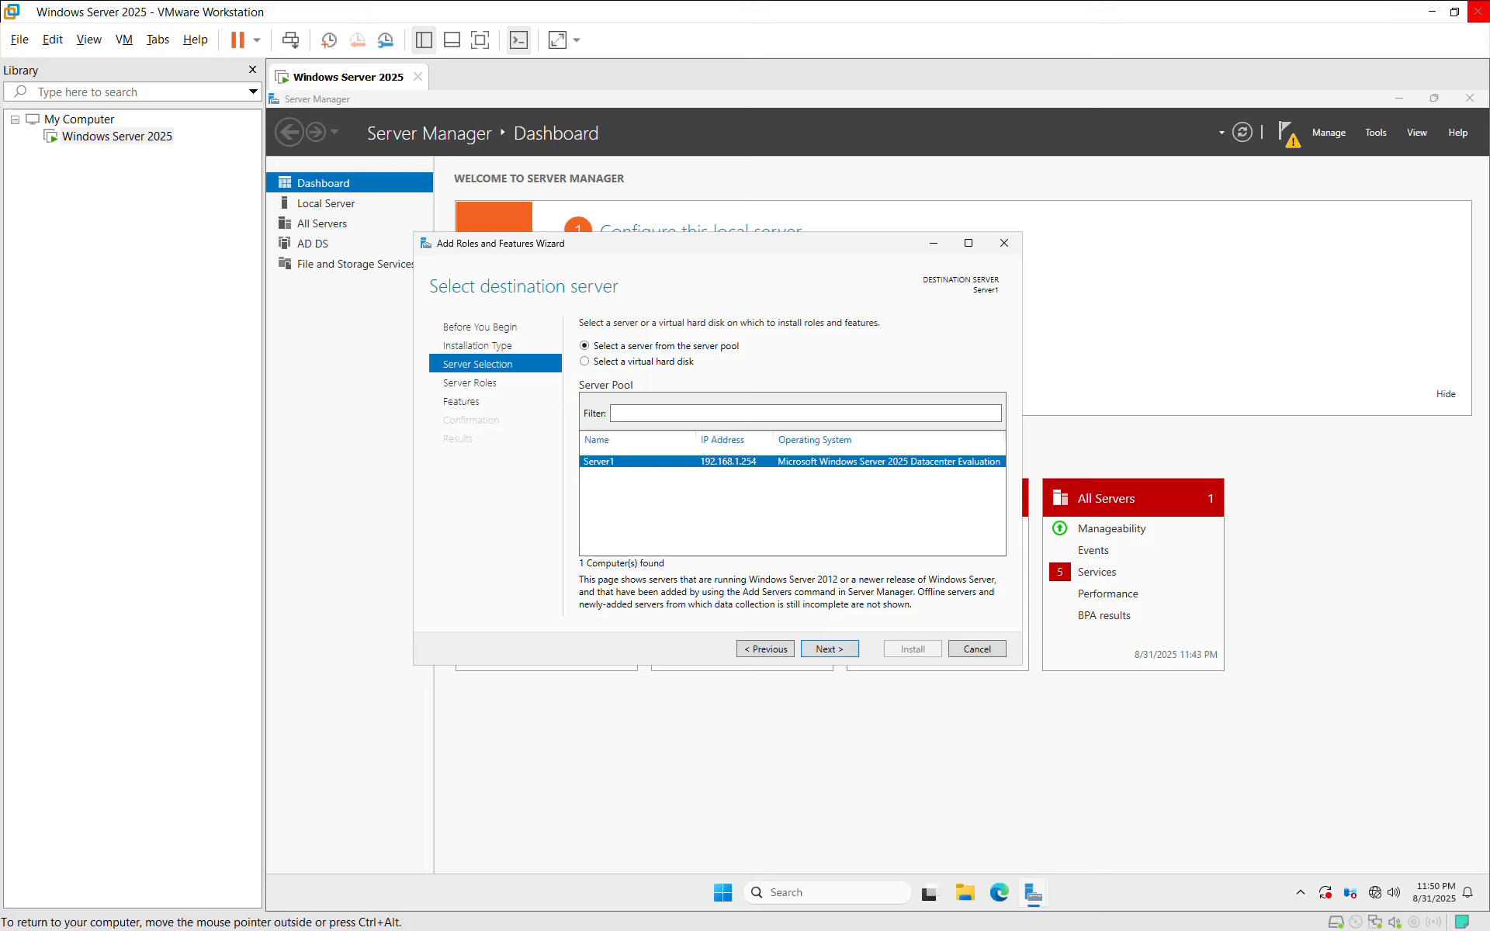
click(829, 649)
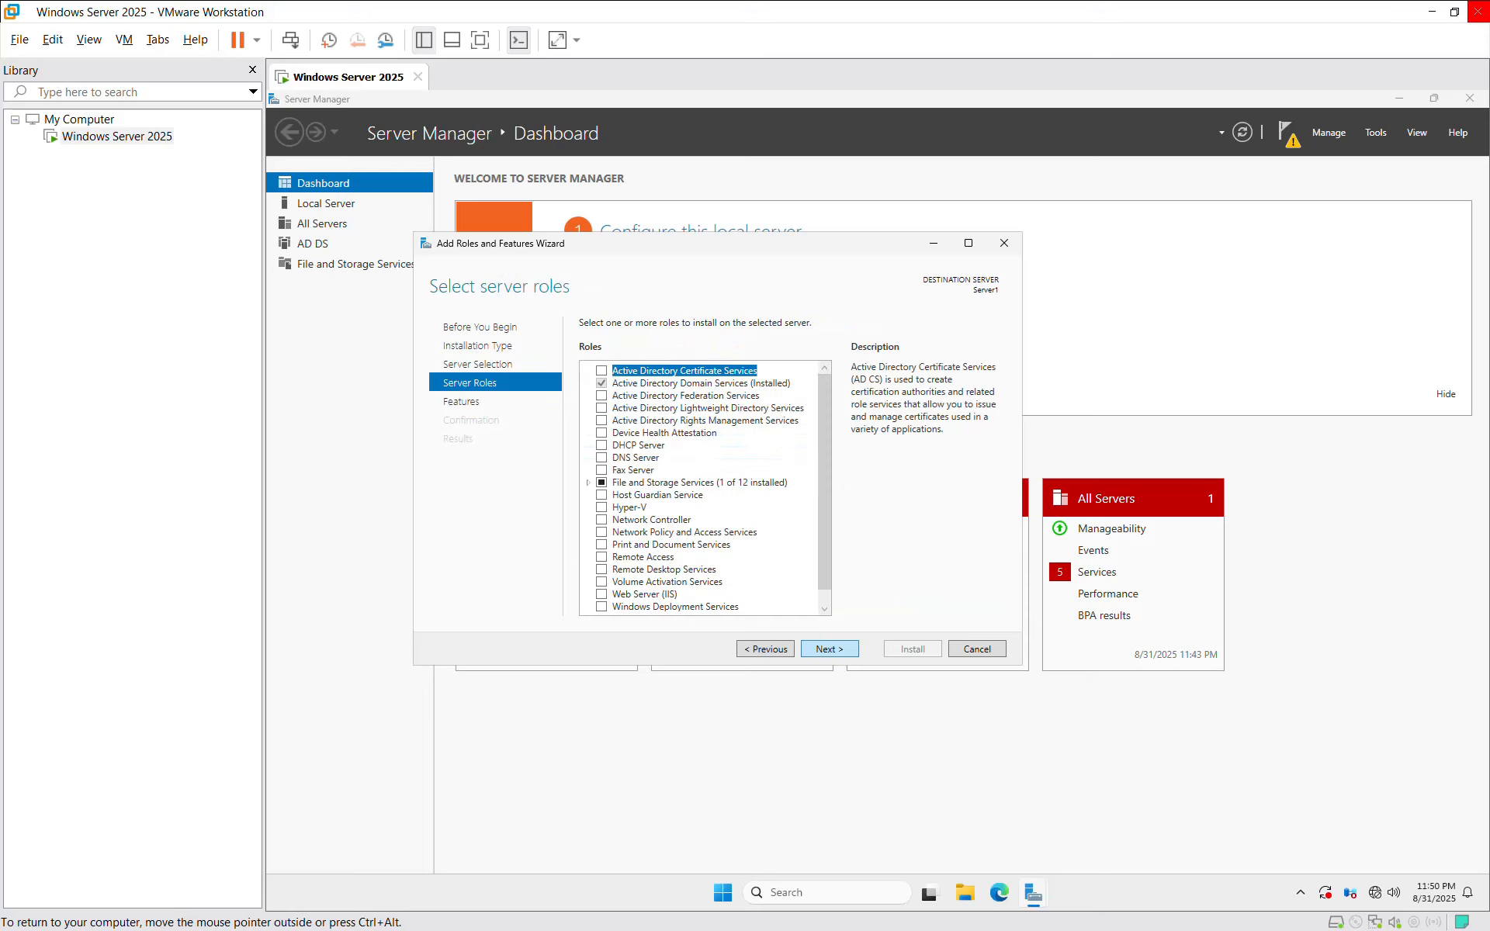
click(700, 383)
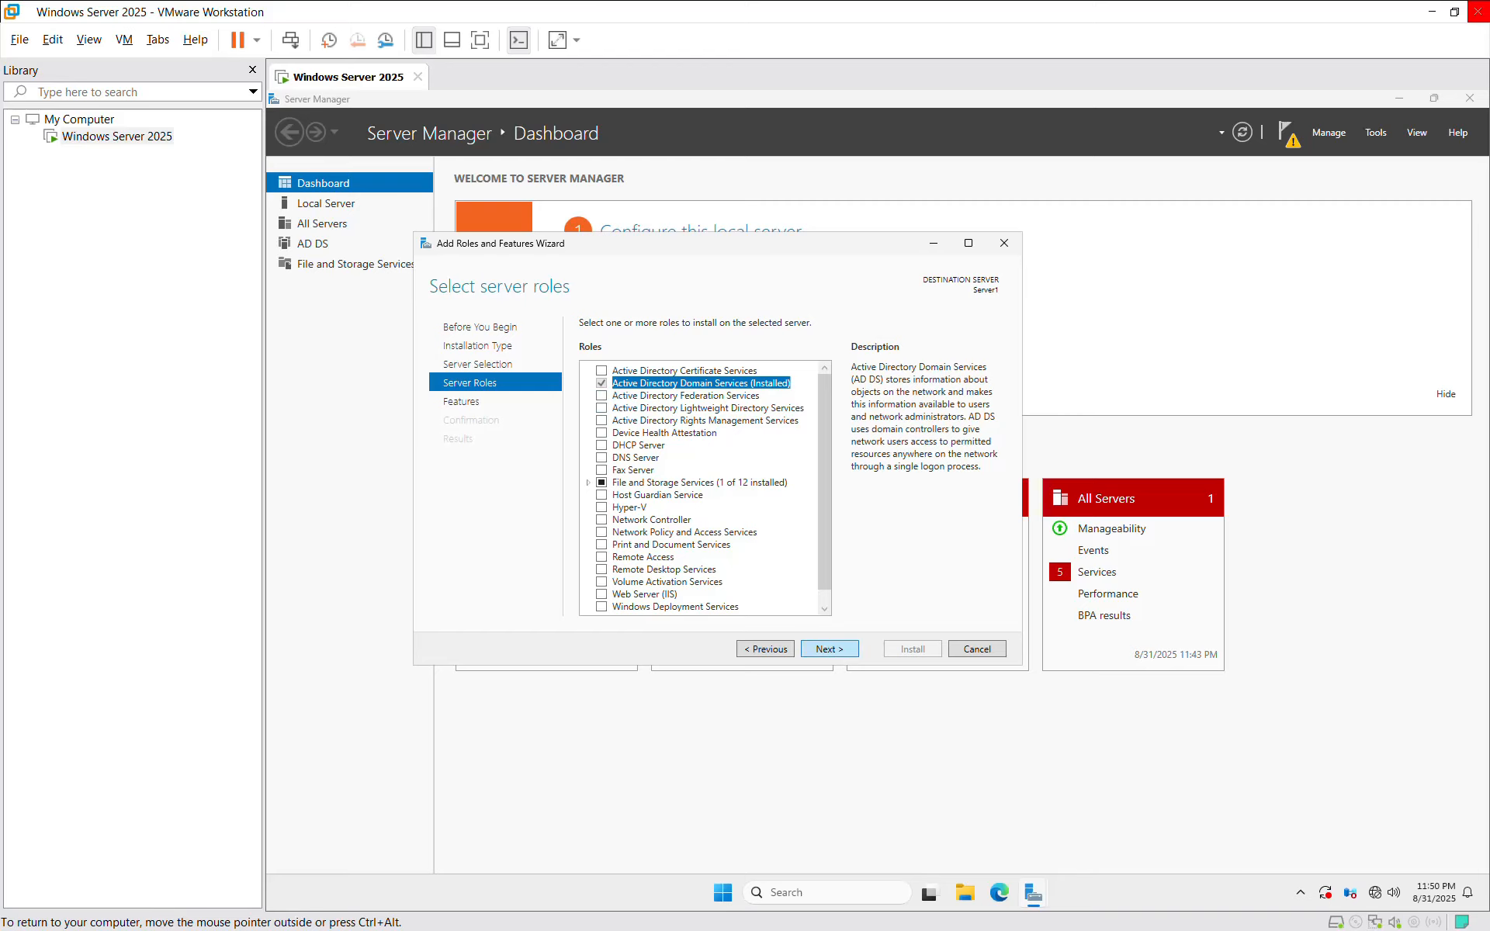
click(830, 649)
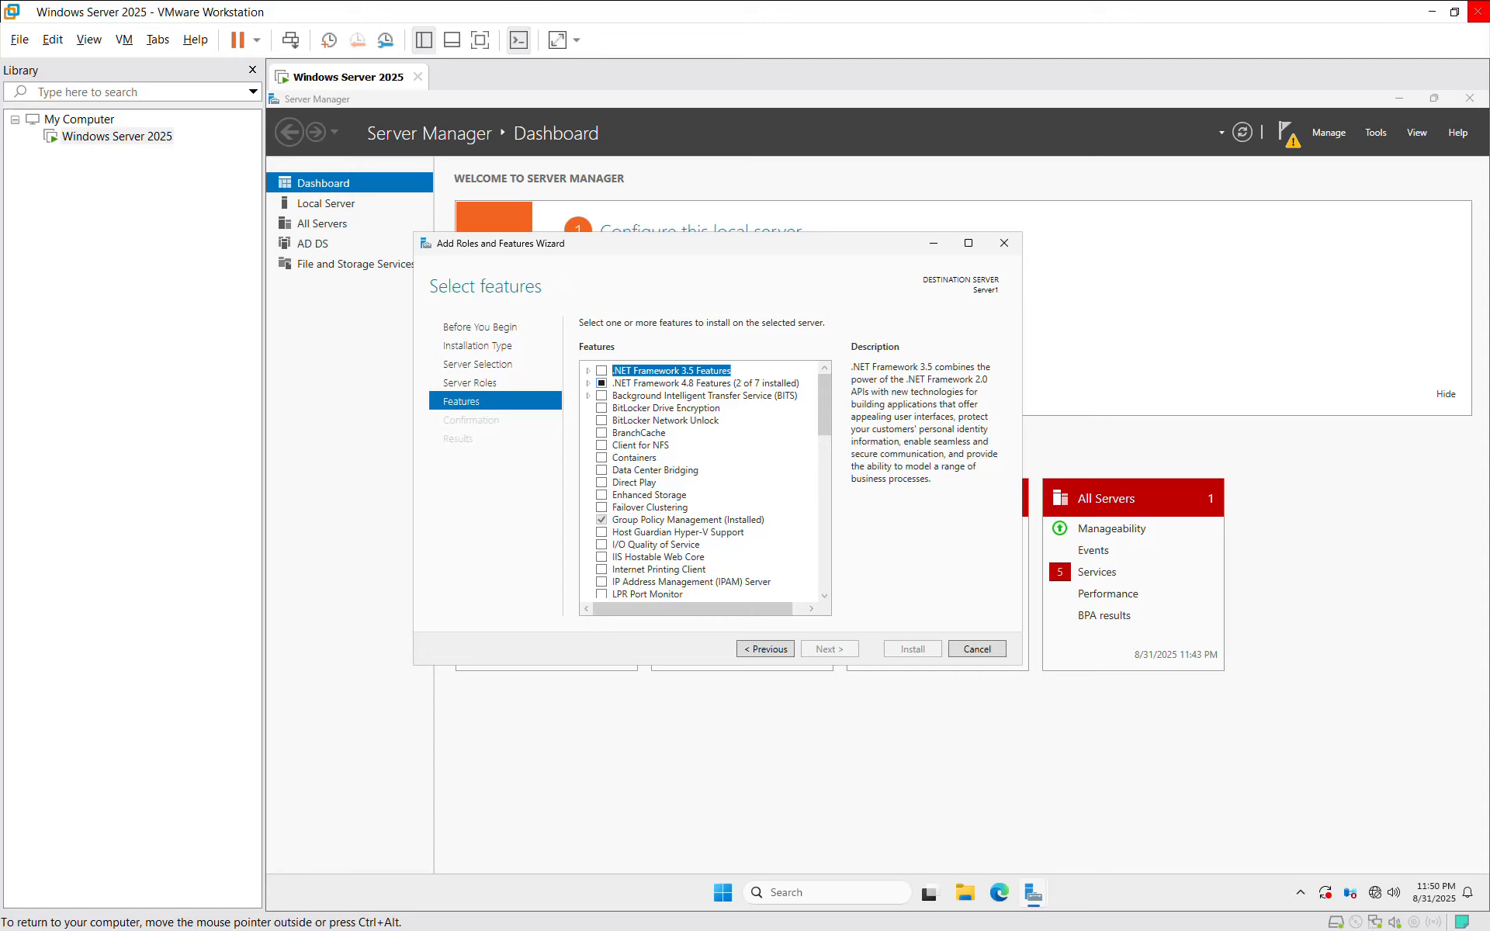
click(589, 384)
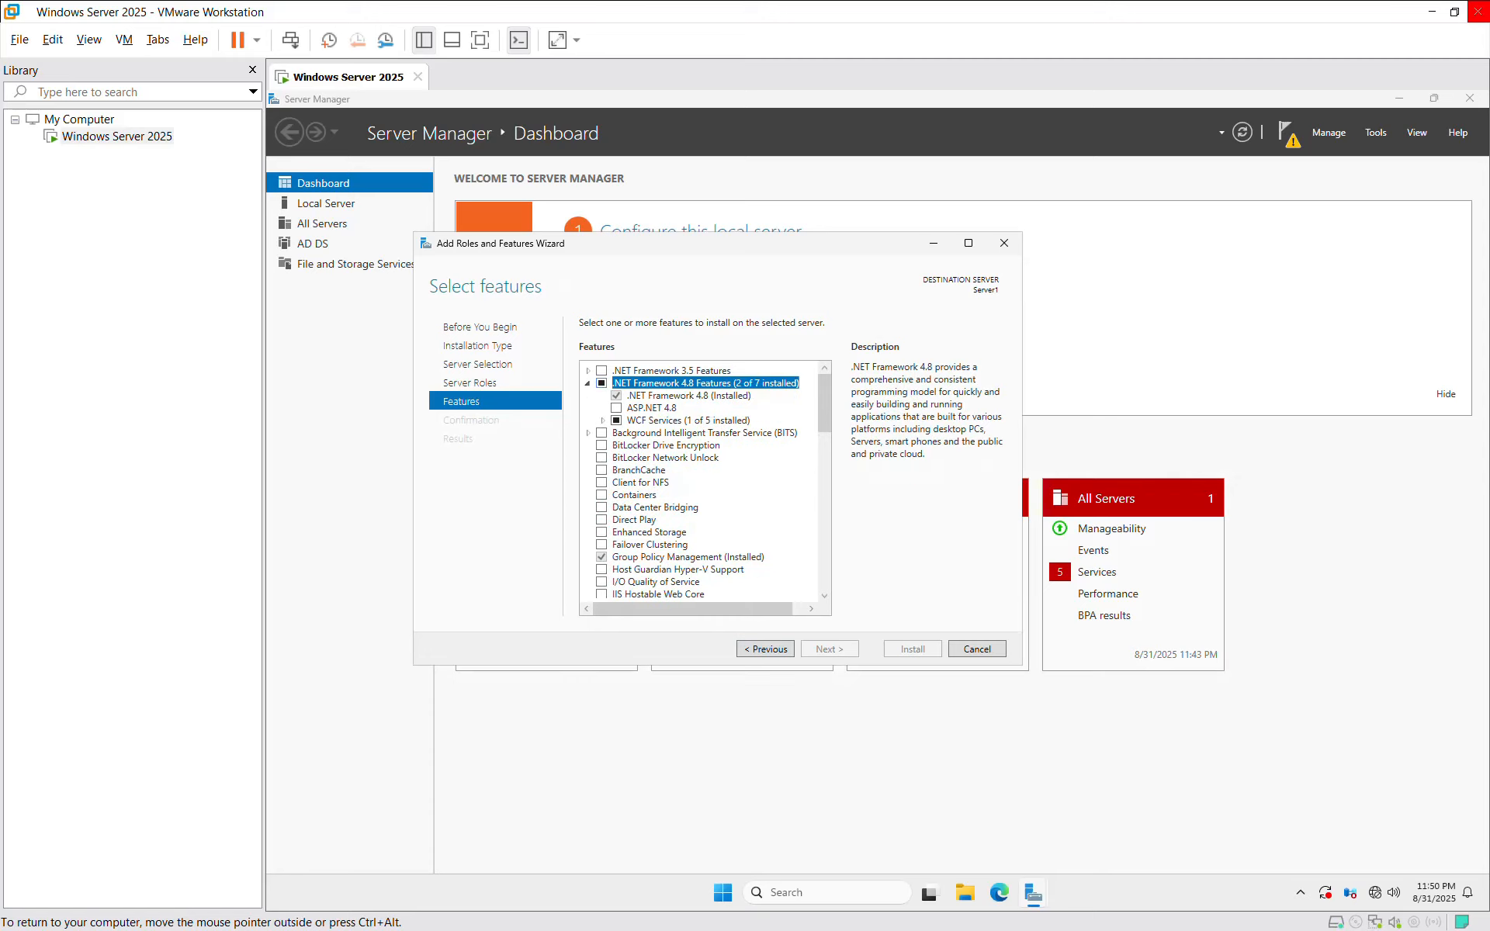
click(587, 384)
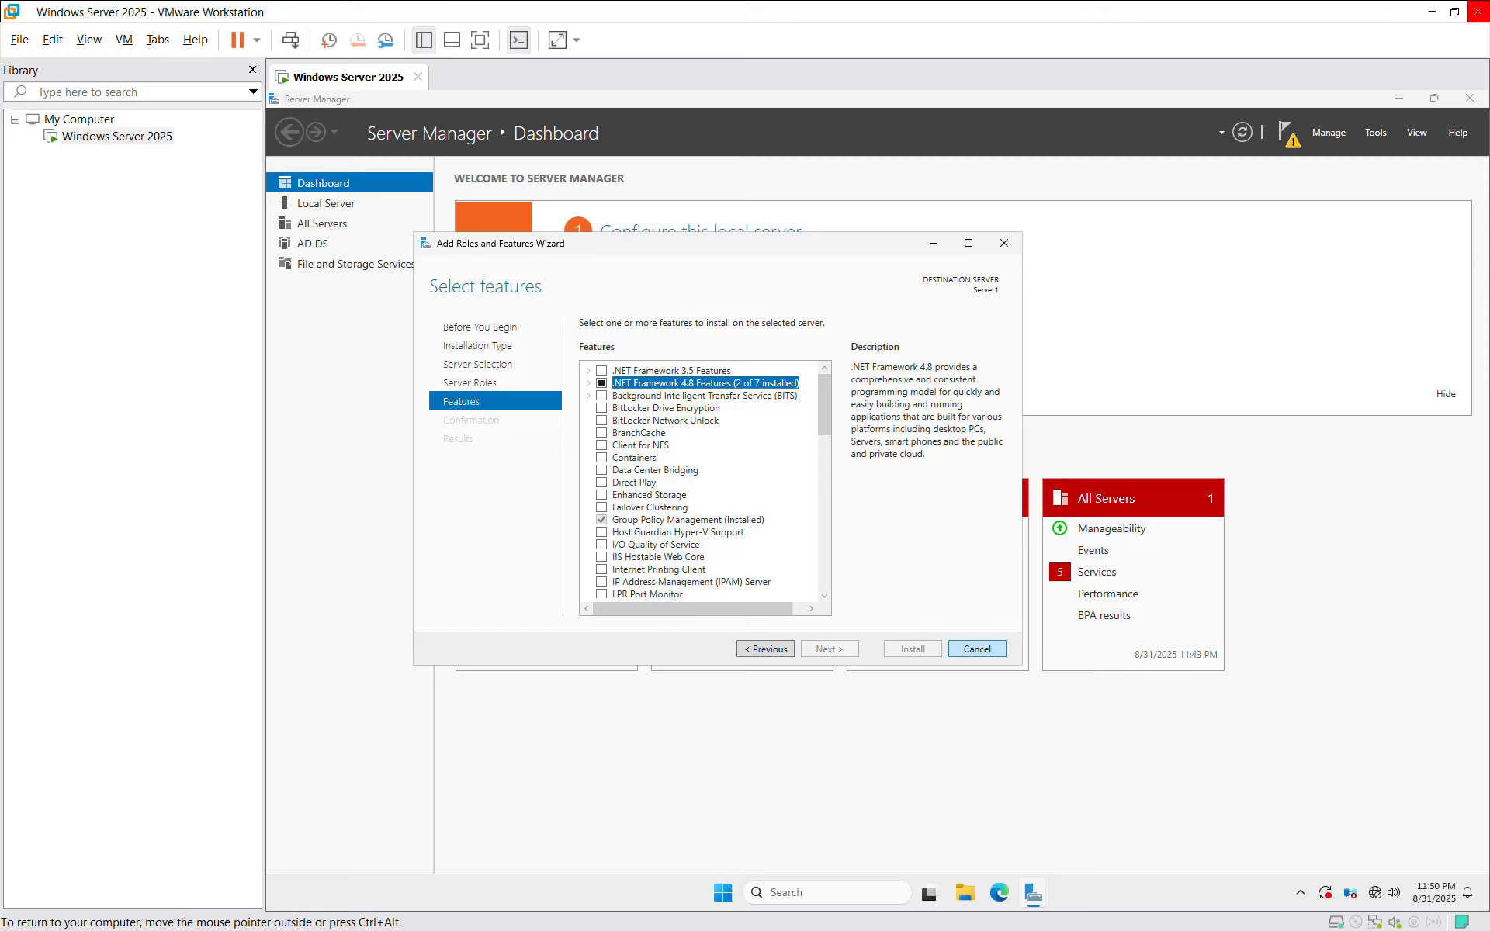
click(977, 650)
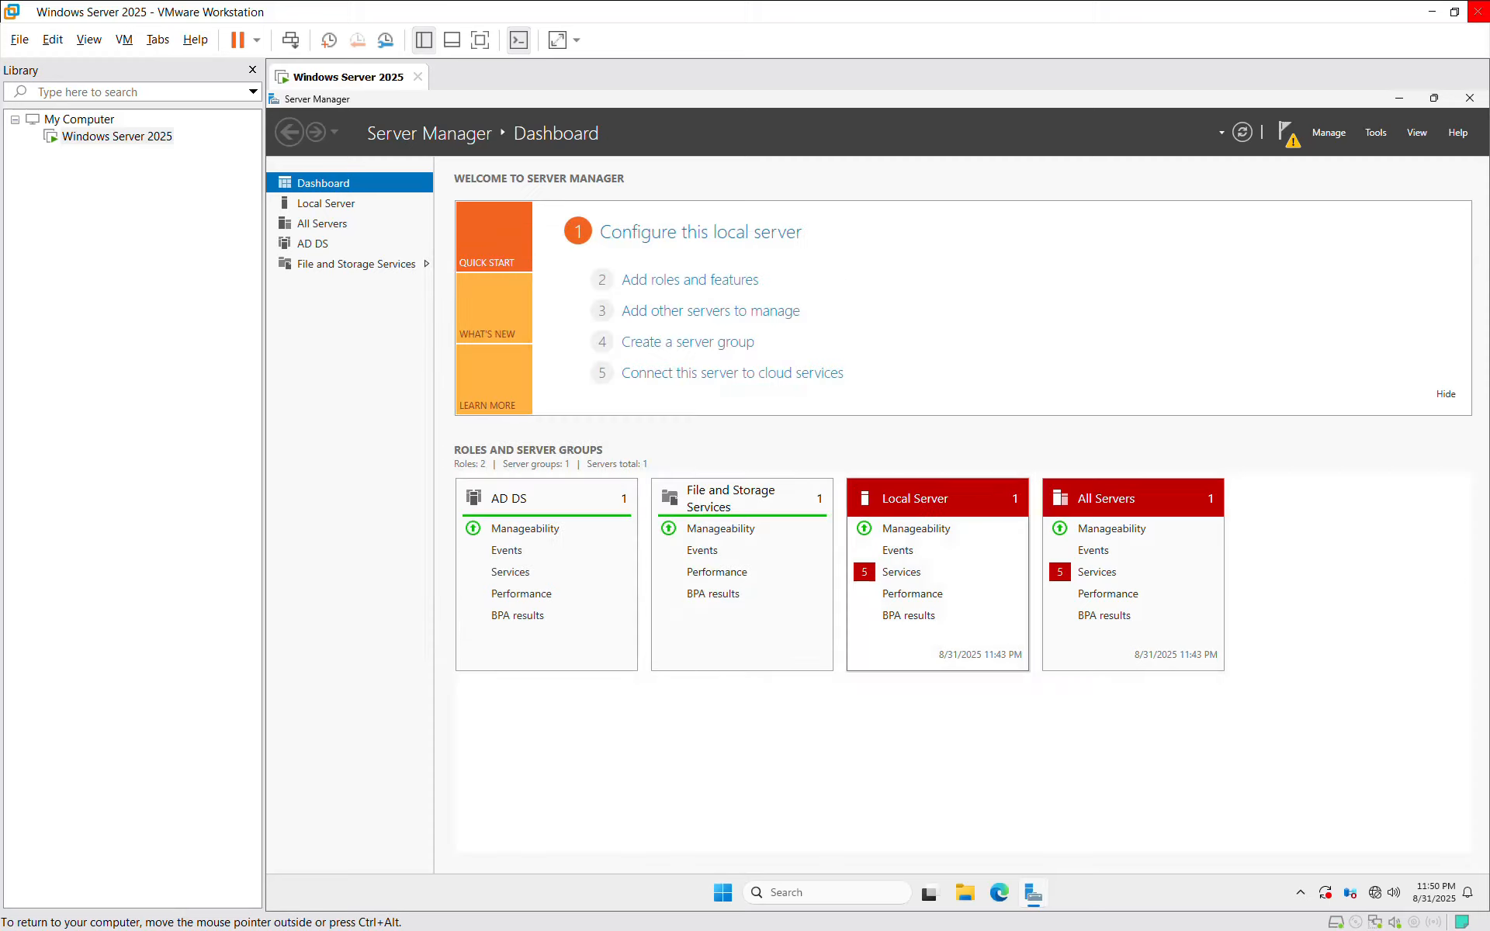
Step: Launch Promote this server to a domain controller and choose Add a new forest
click(1286, 132)
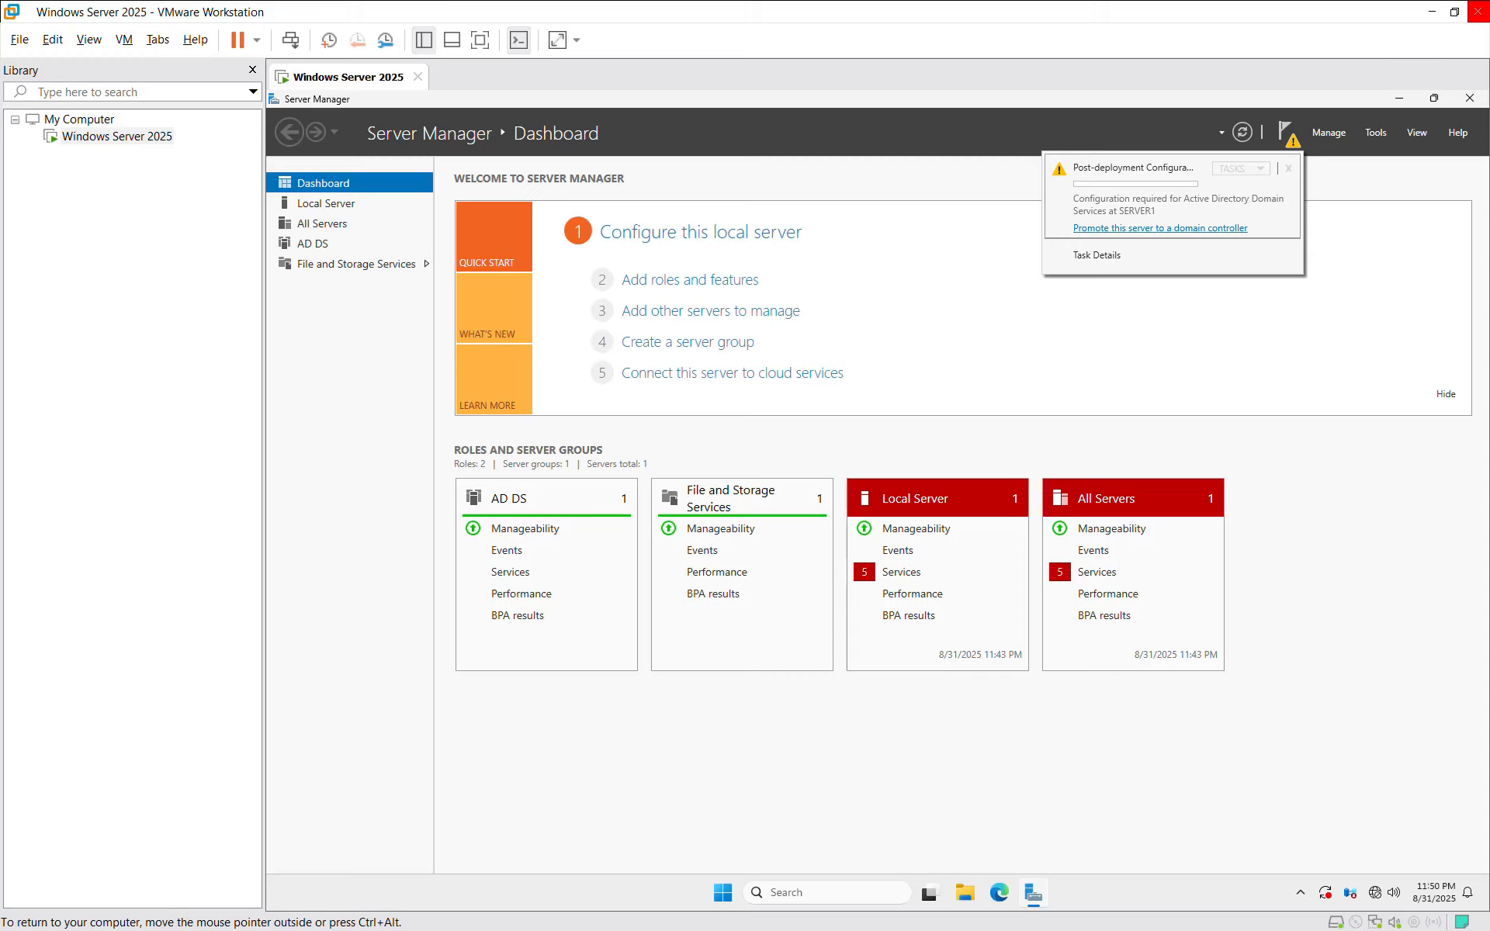
click(1160, 228)
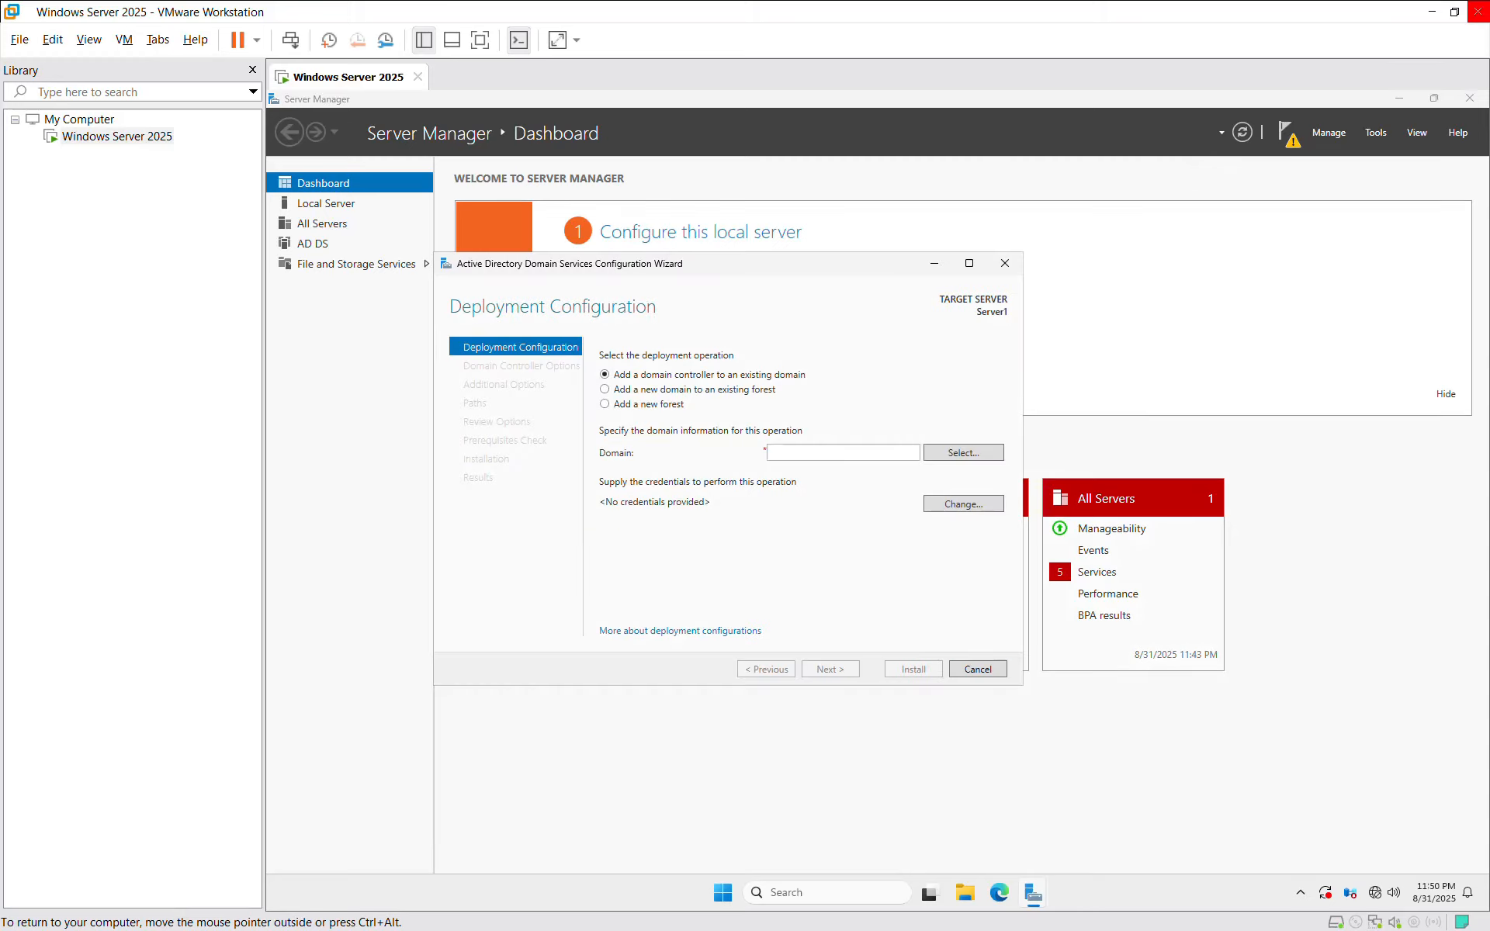
drag(696, 263, 717, 273)
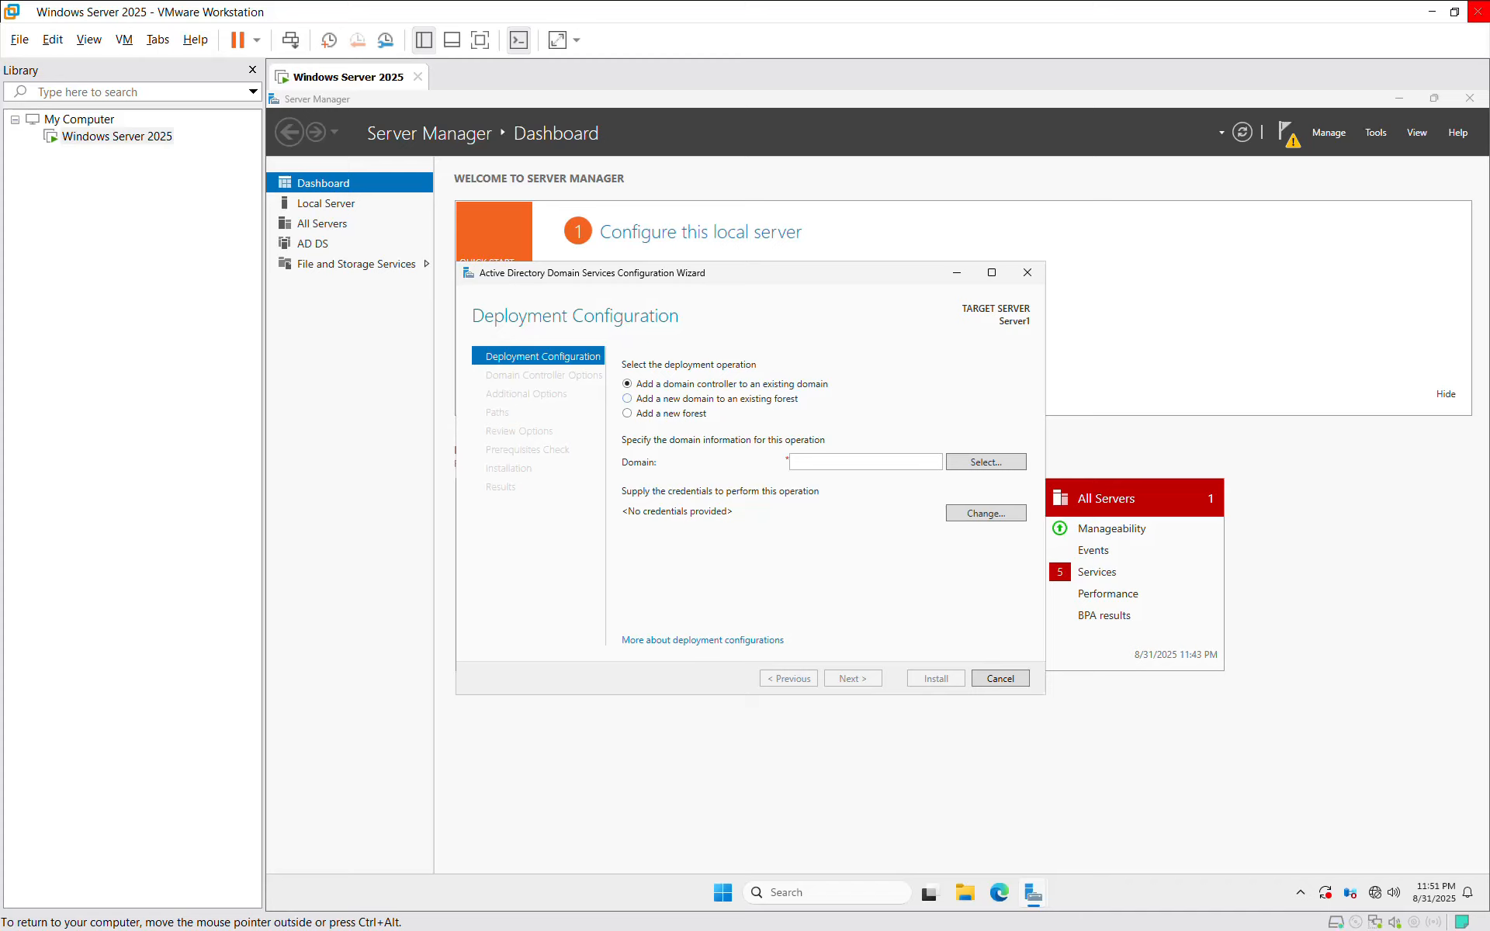
click(627, 399)
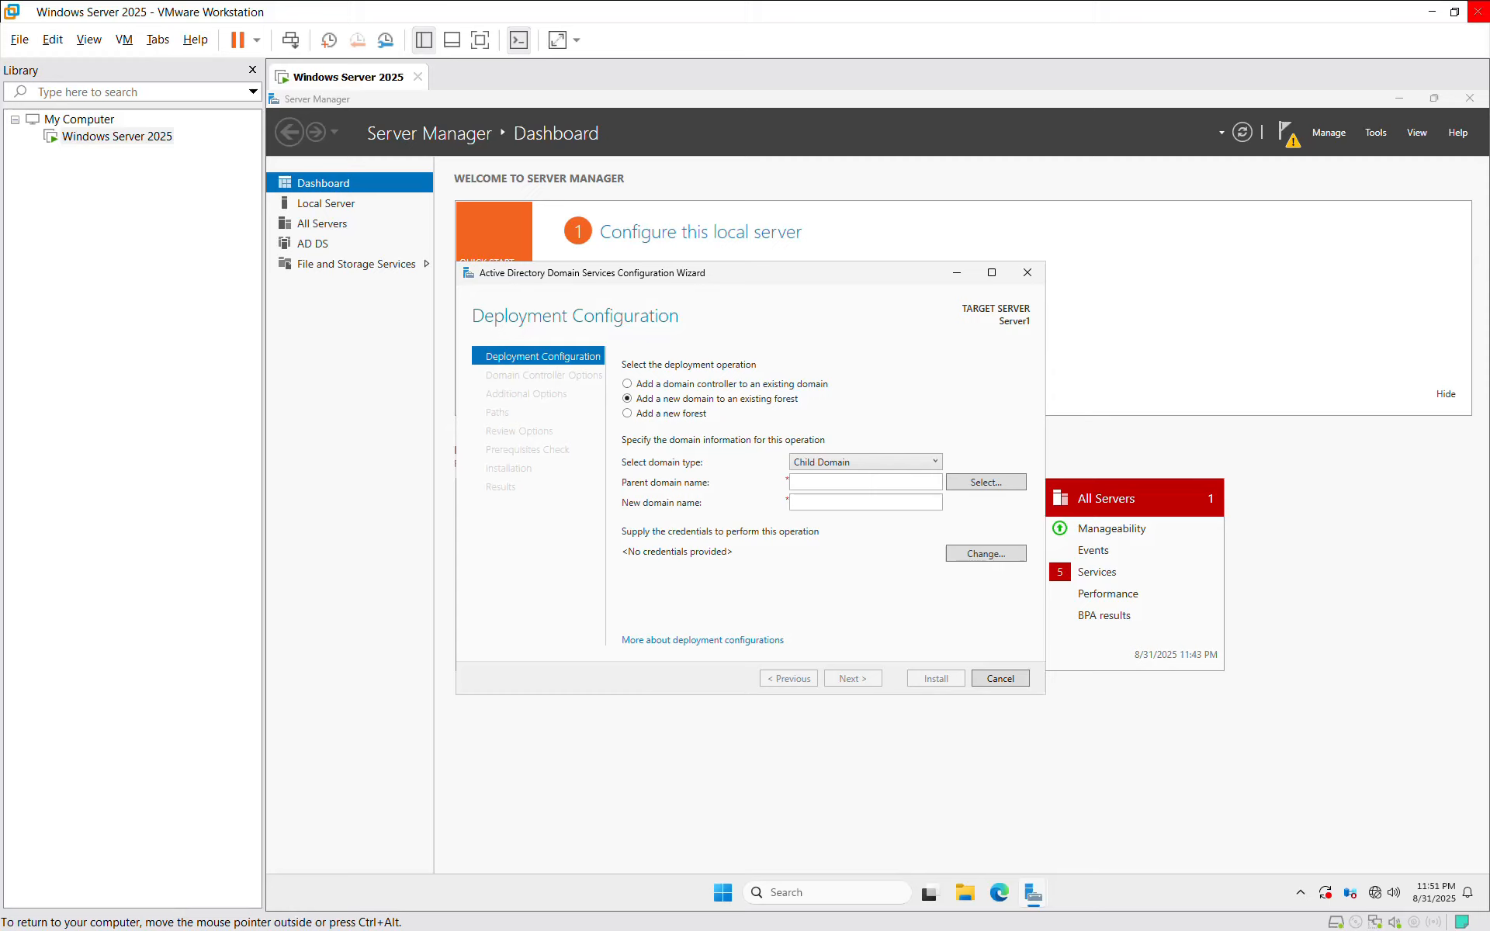
click(627, 414)
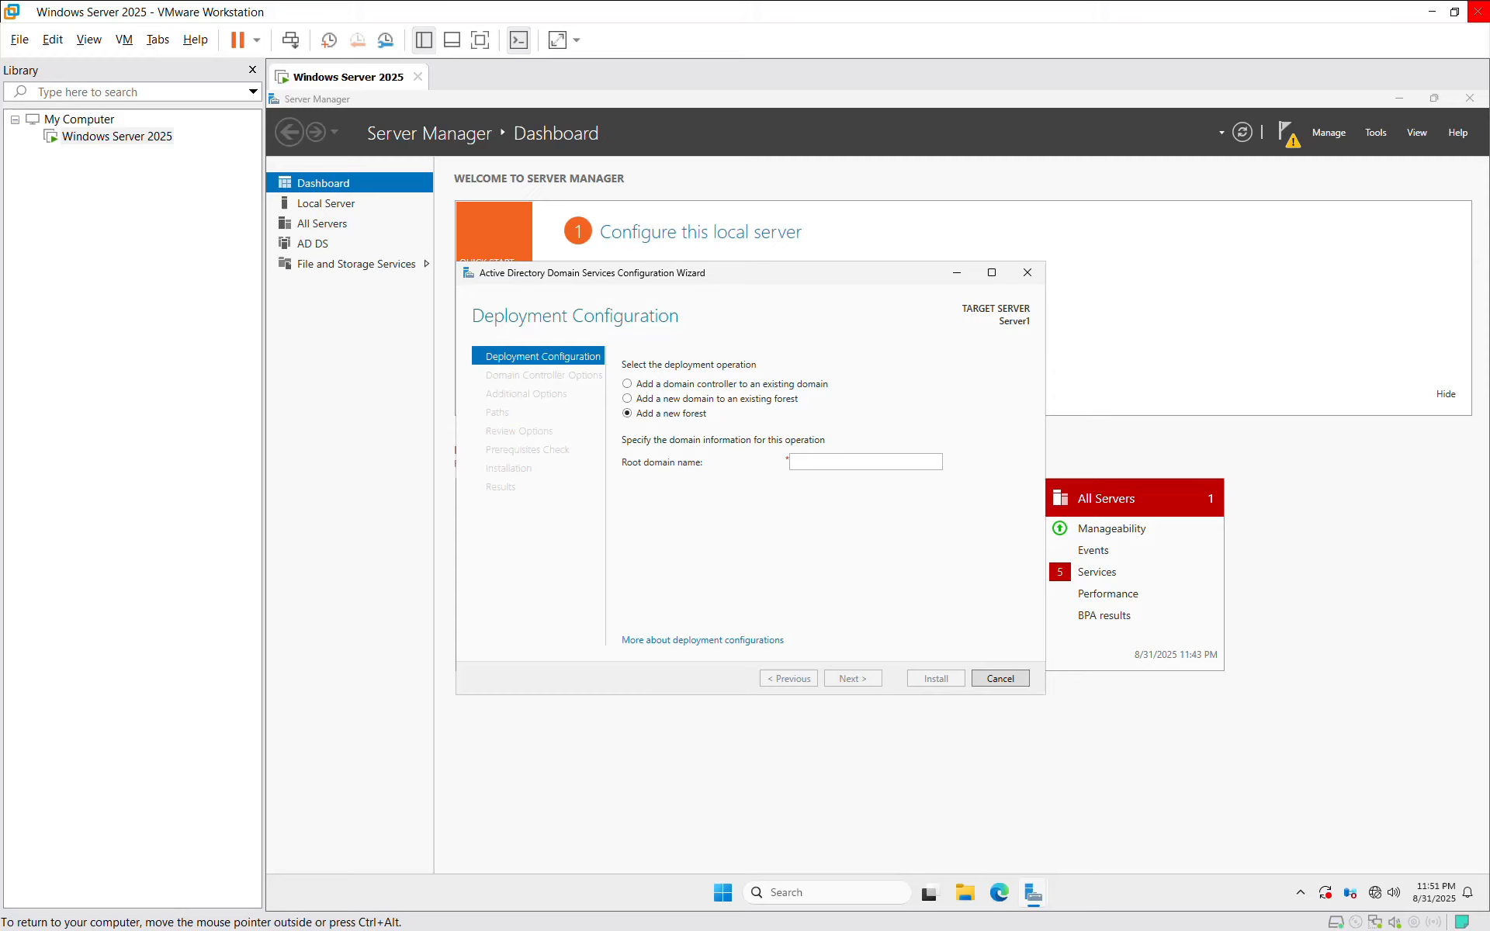
click(865, 462)
Step: Enter myitportfolio.com as the root domain name and continue
text(i)
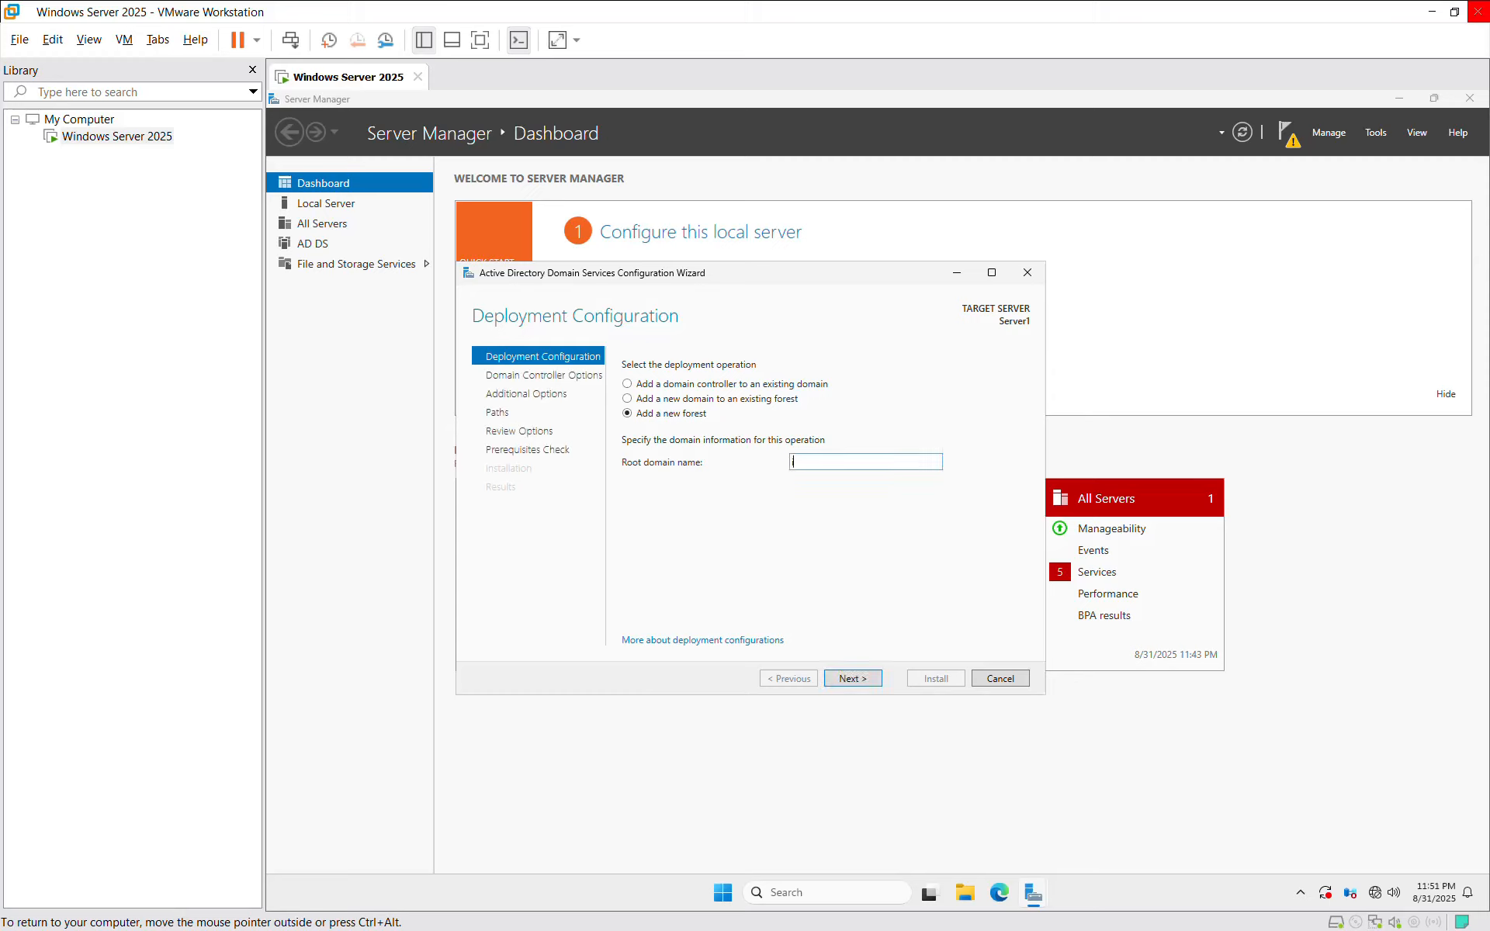
key(BackSpace)
text(myitportfolio.com)
key(Return)
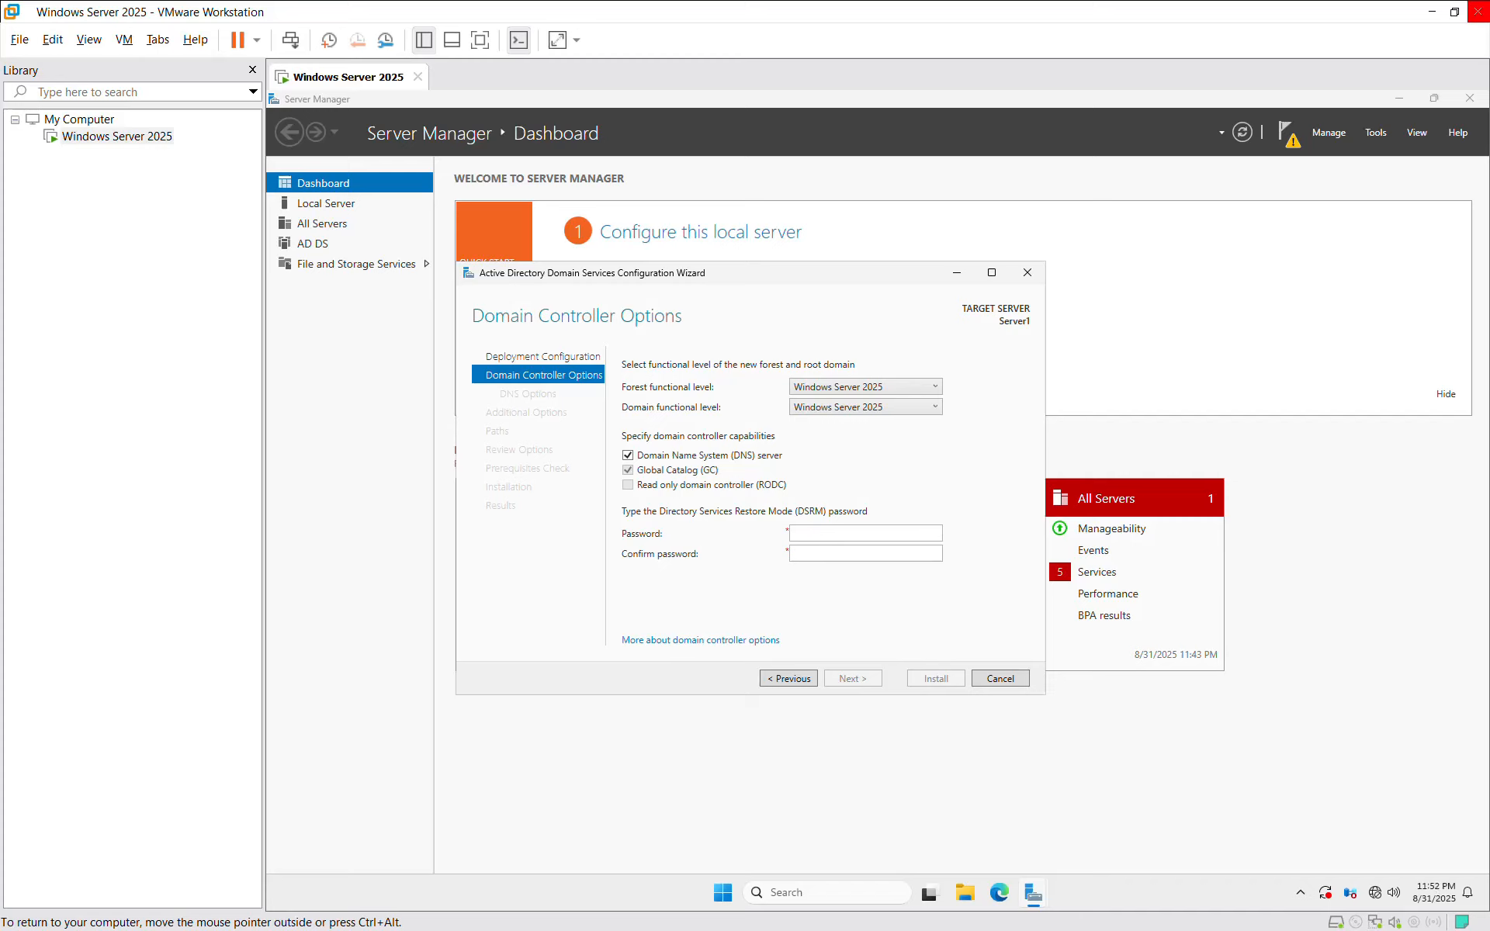
Step: Set the forest functional level to Windows Server 2016 and enter the DSRM password twice
click(915, 388)
click(878, 405)
click(865, 533)
text(Passw0rd)
text(2025!)
key(Tab)
text(Password2025!)
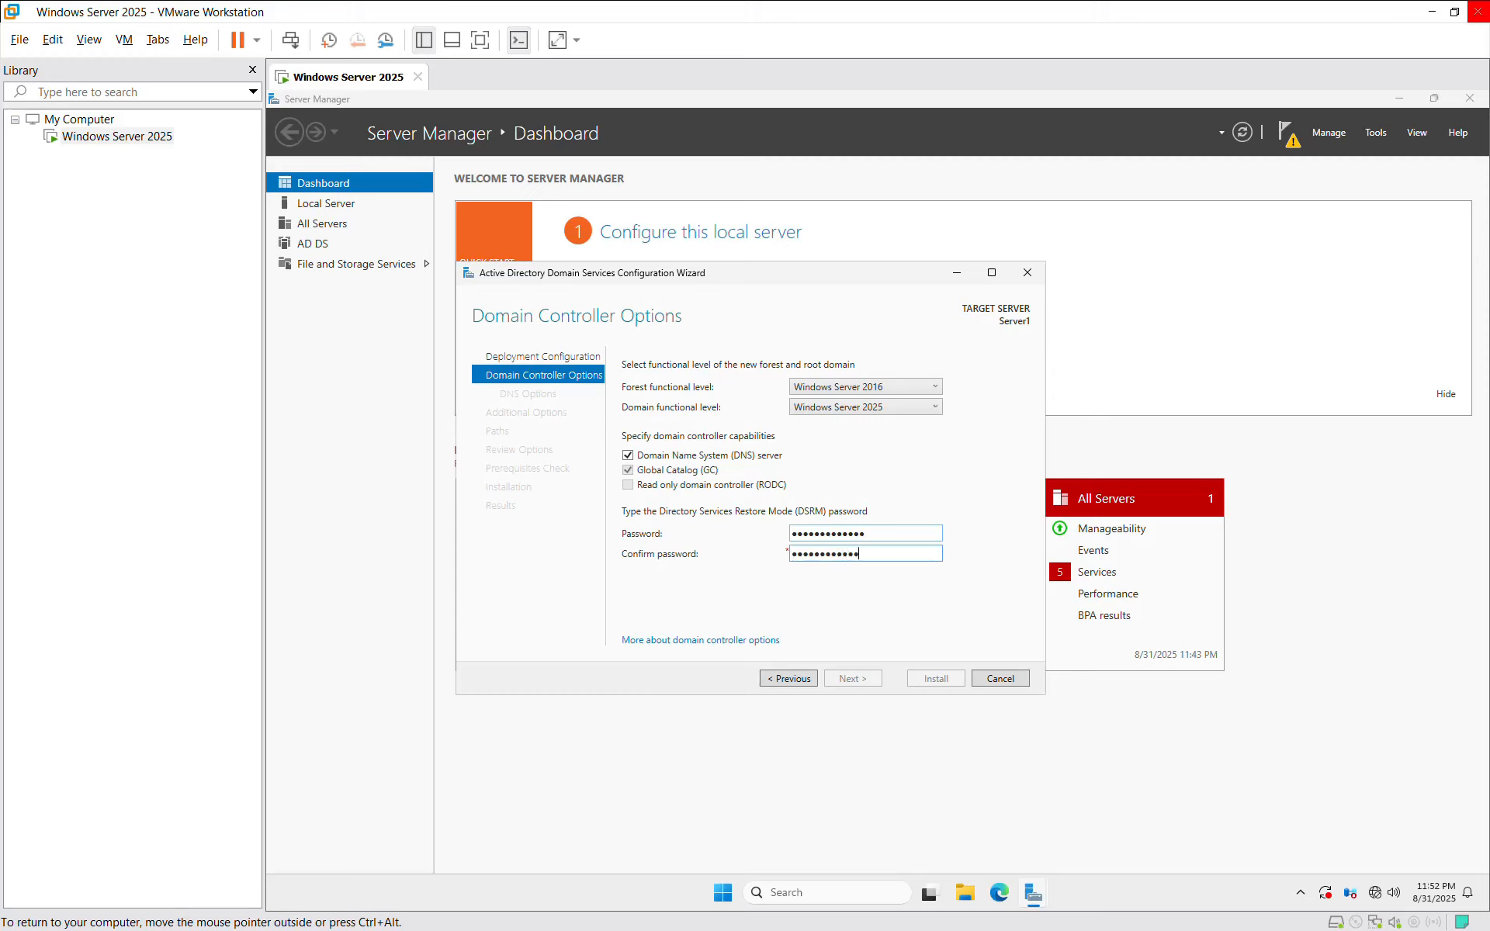
key(Return)
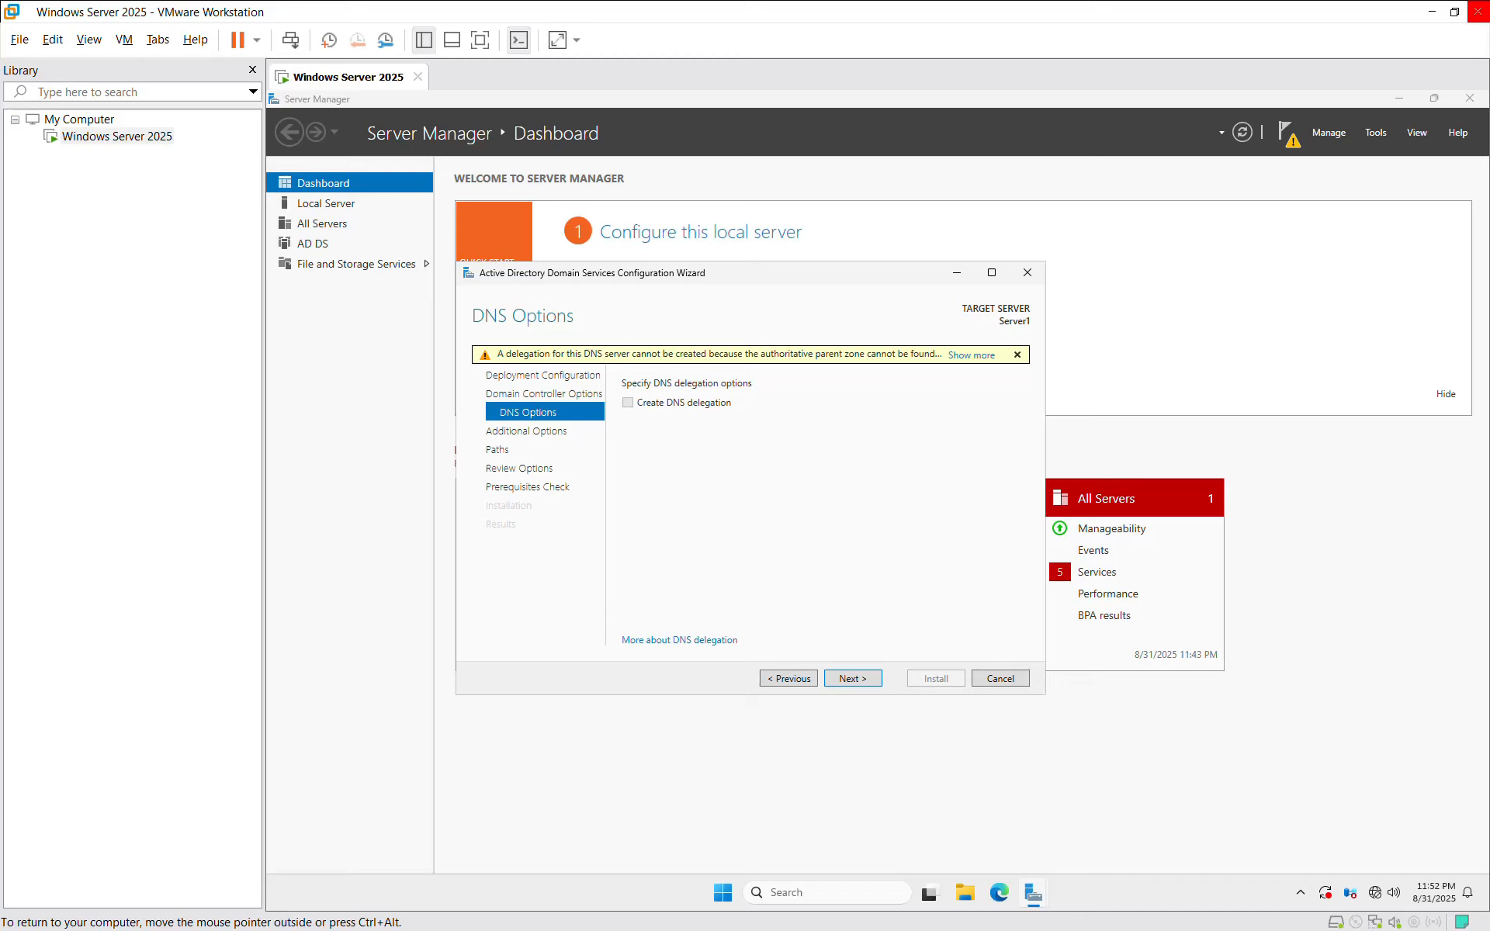
Step: Skip DNS delegation, keep NetBIOS name MYITPORTFOLIO and default paths, and run prerequisite checks
key(Return)
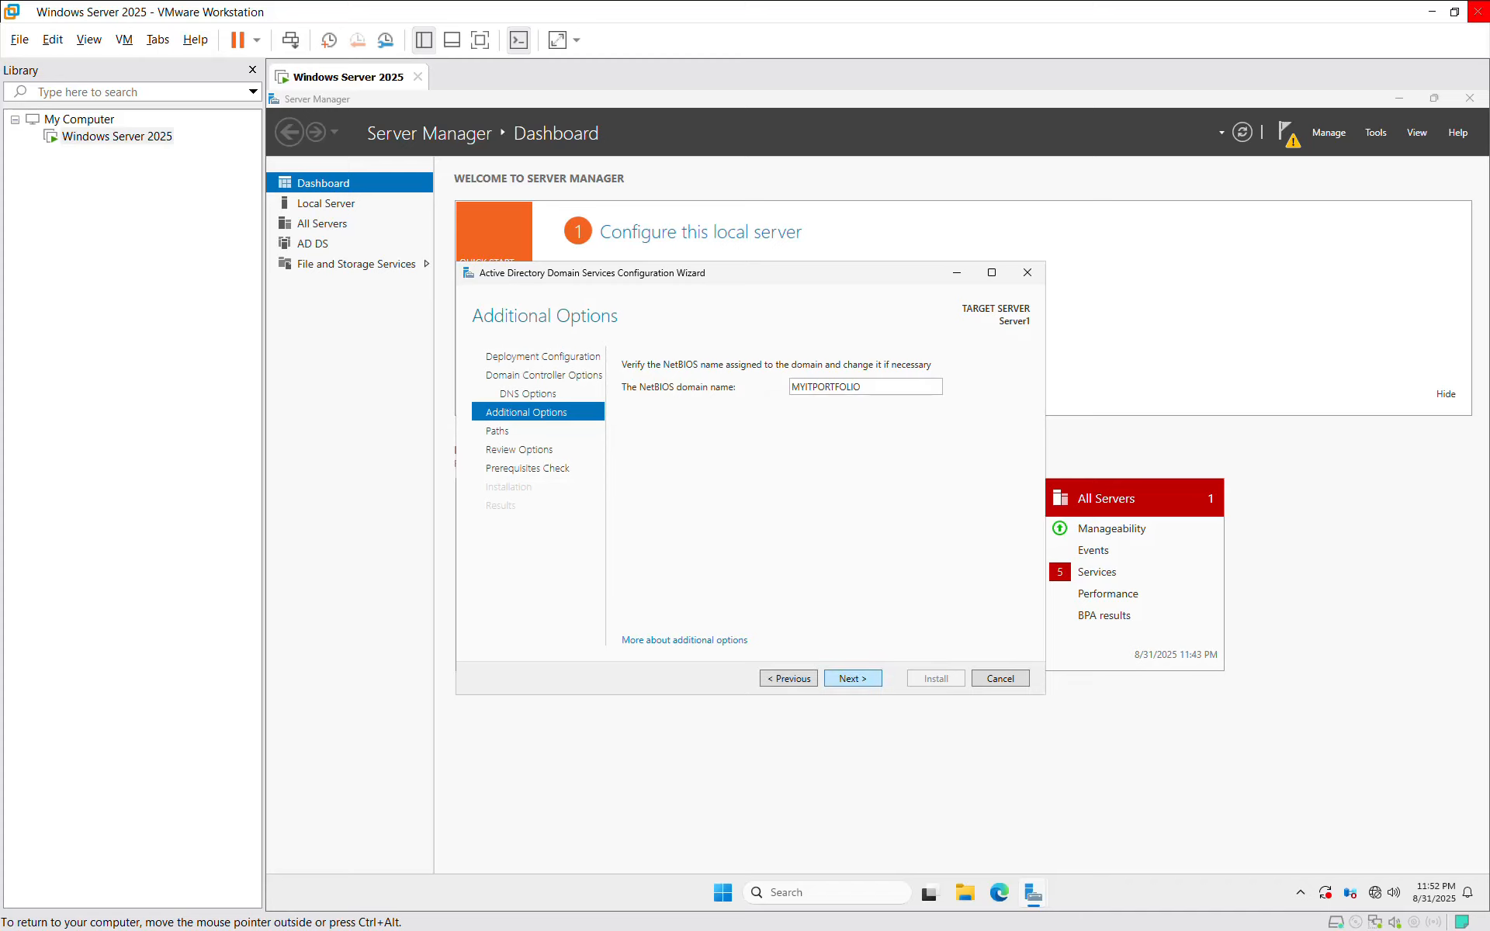
click(852, 679)
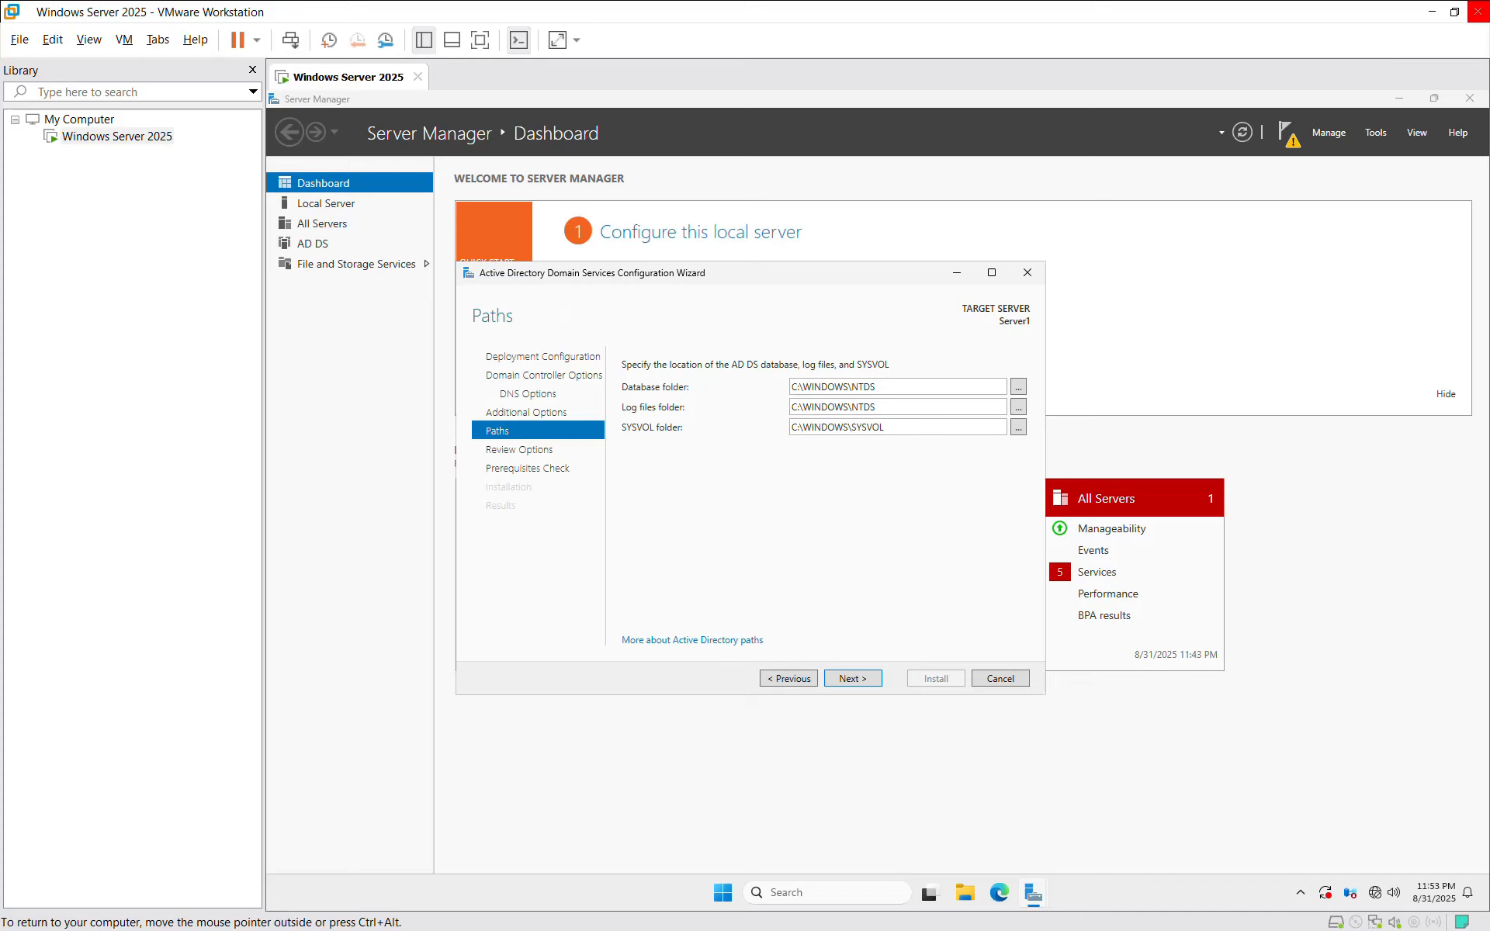
click(853, 679)
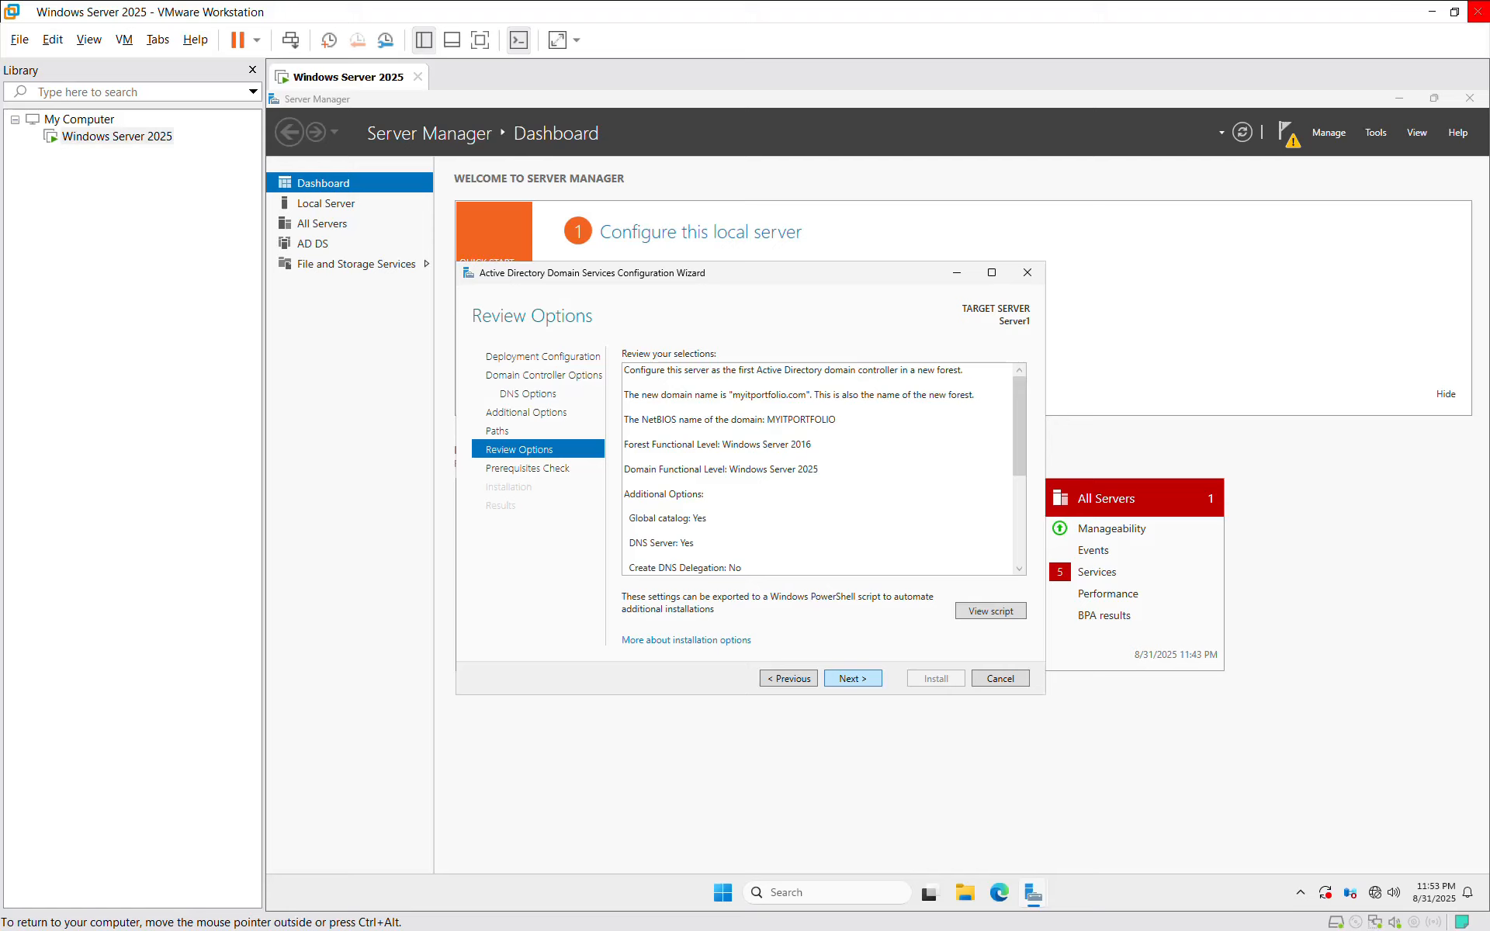
click(853, 679)
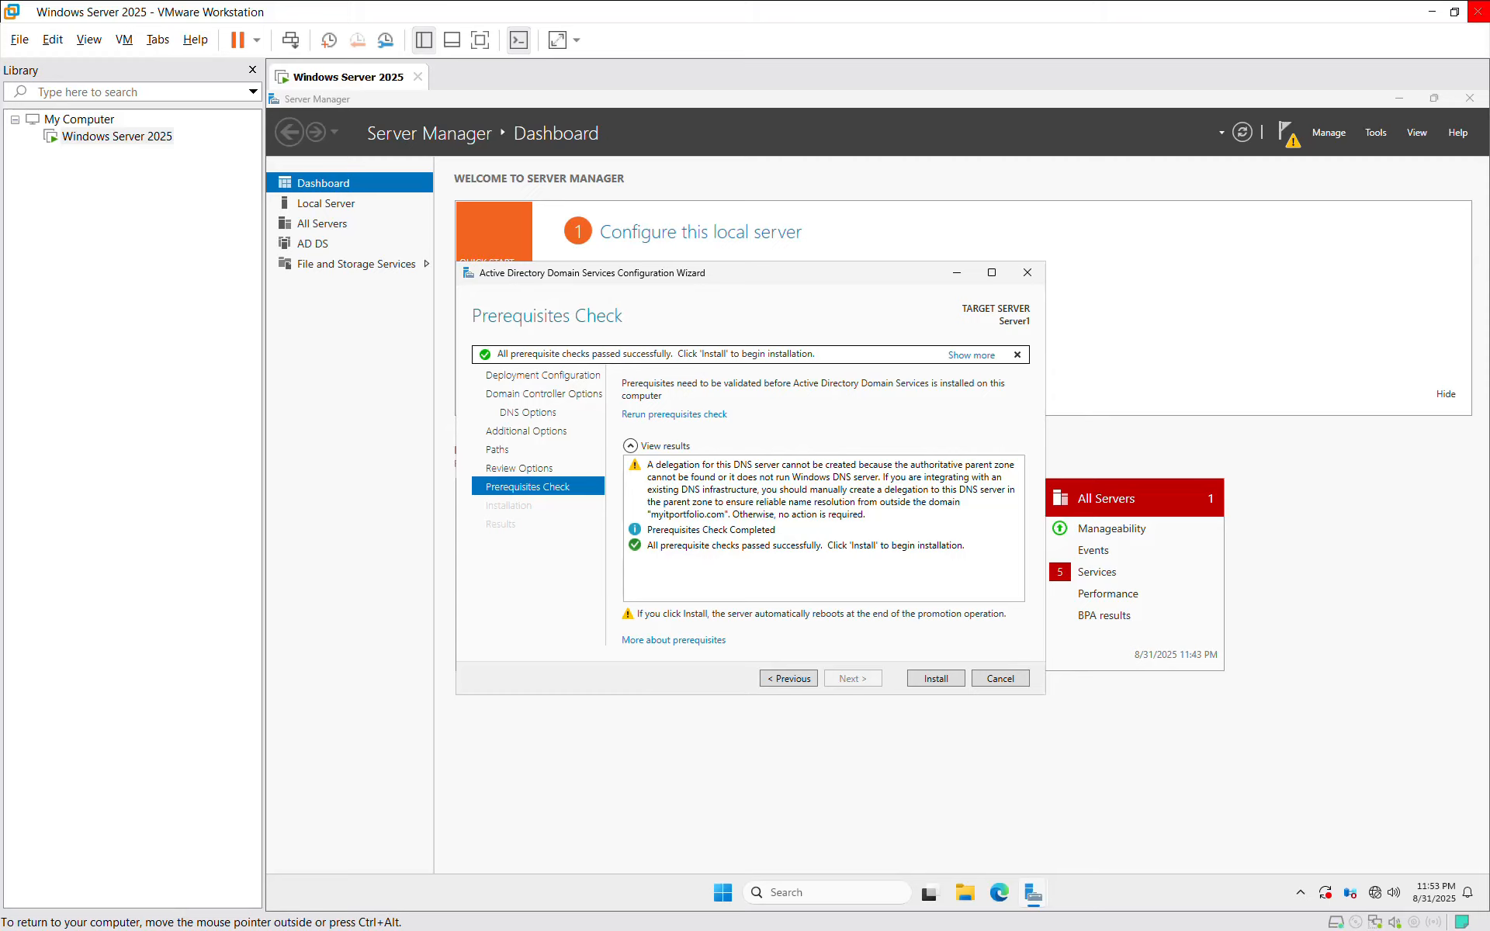
Step: Install AD DS to make the server a domain controller
click(806, 546)
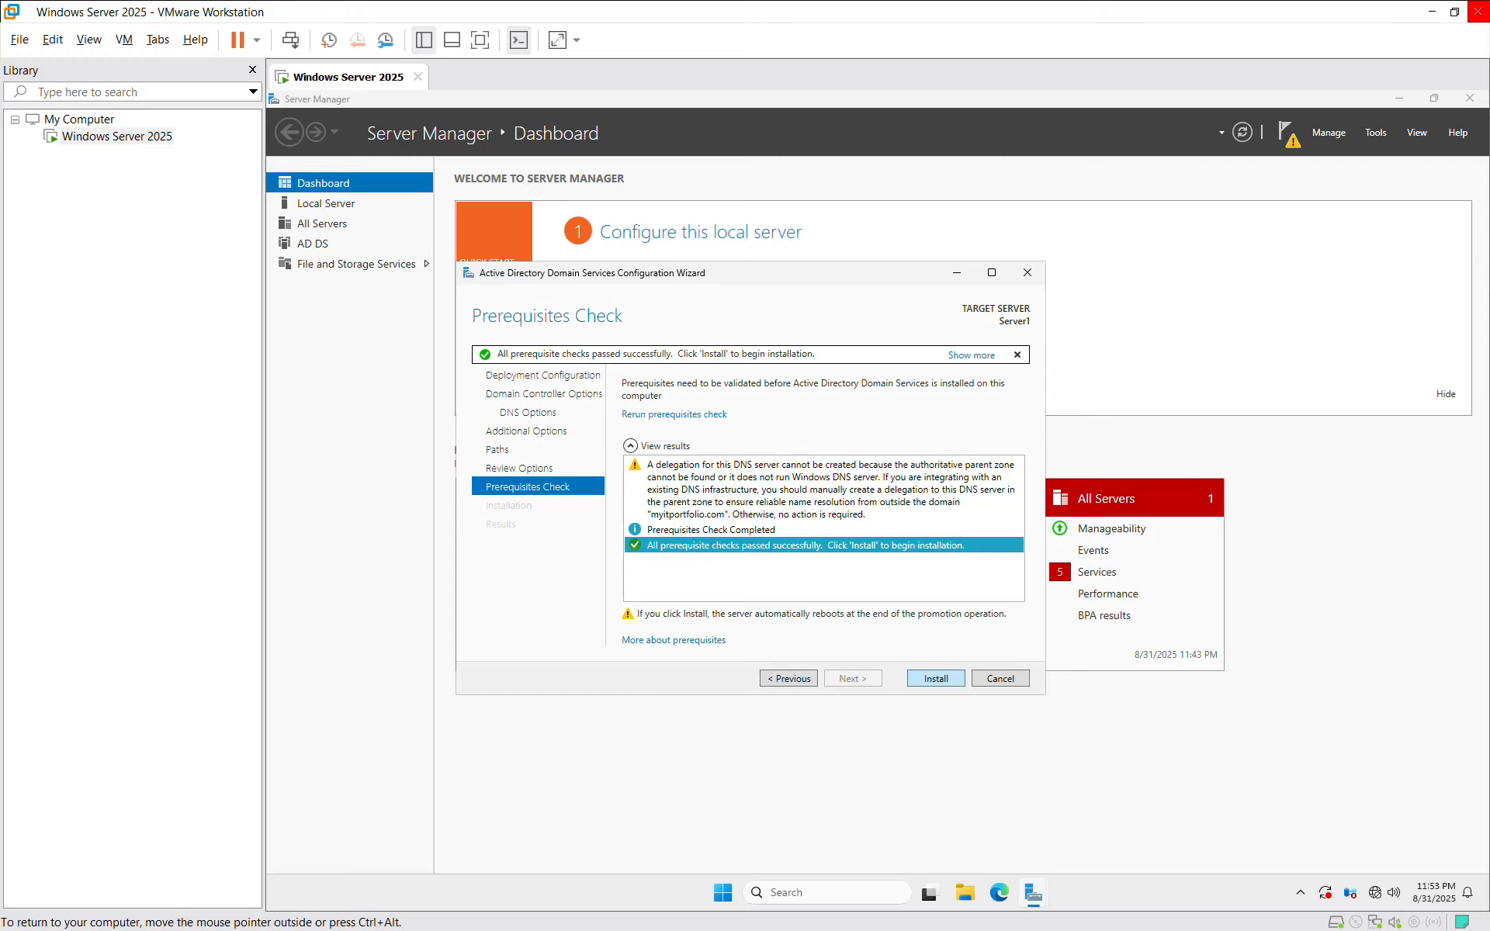
key(Return)
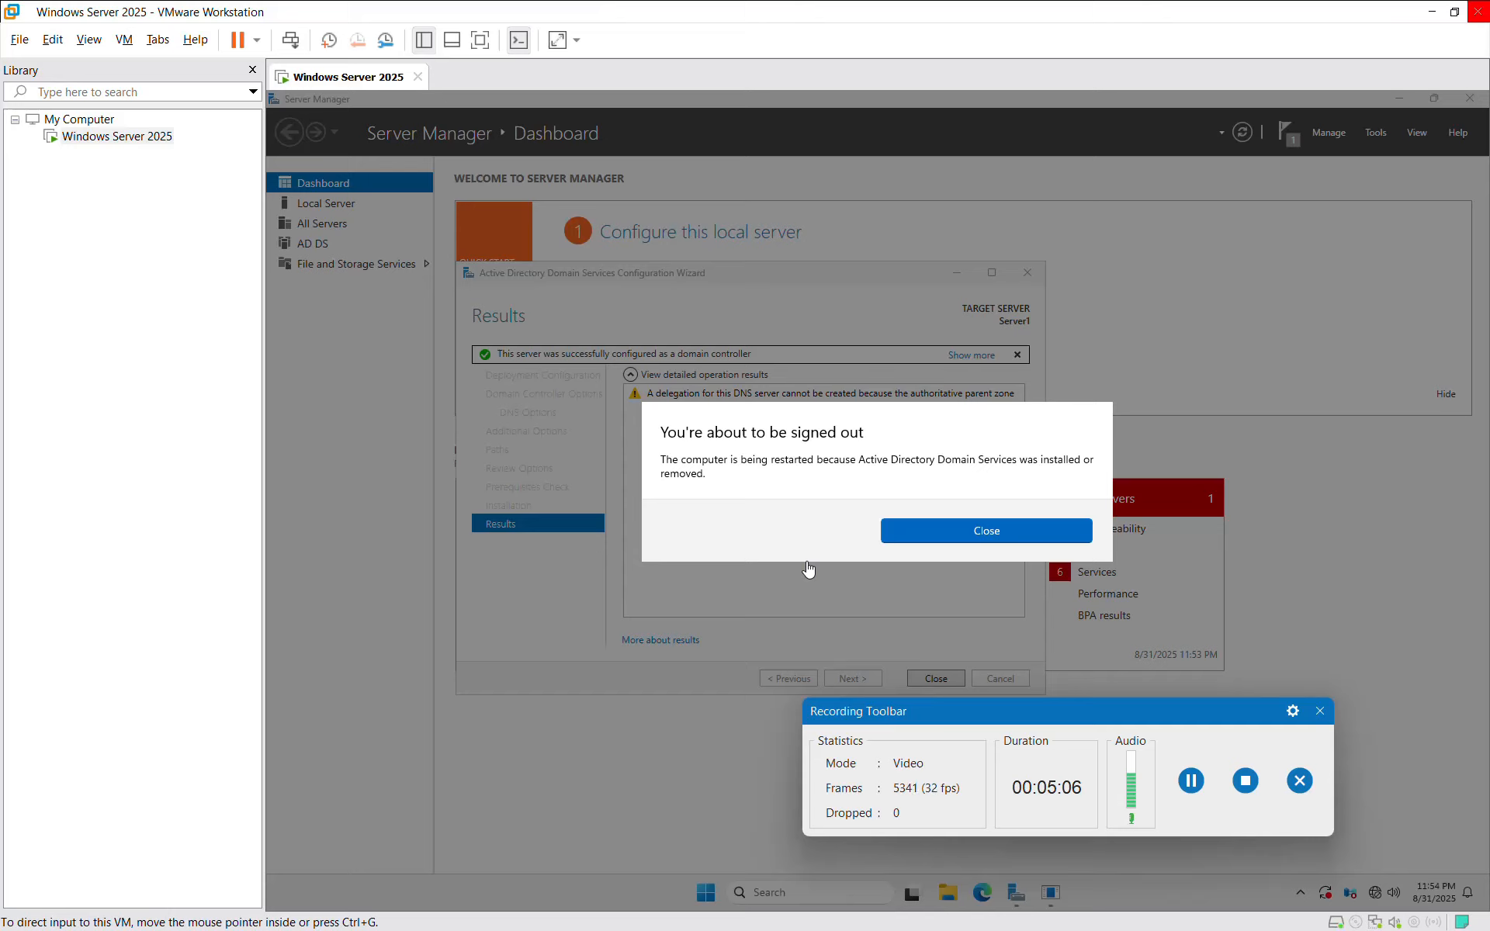
Step: Dismiss the sign-out notice, let the VM reboot, and sign in with the domain account password
click(1319, 711)
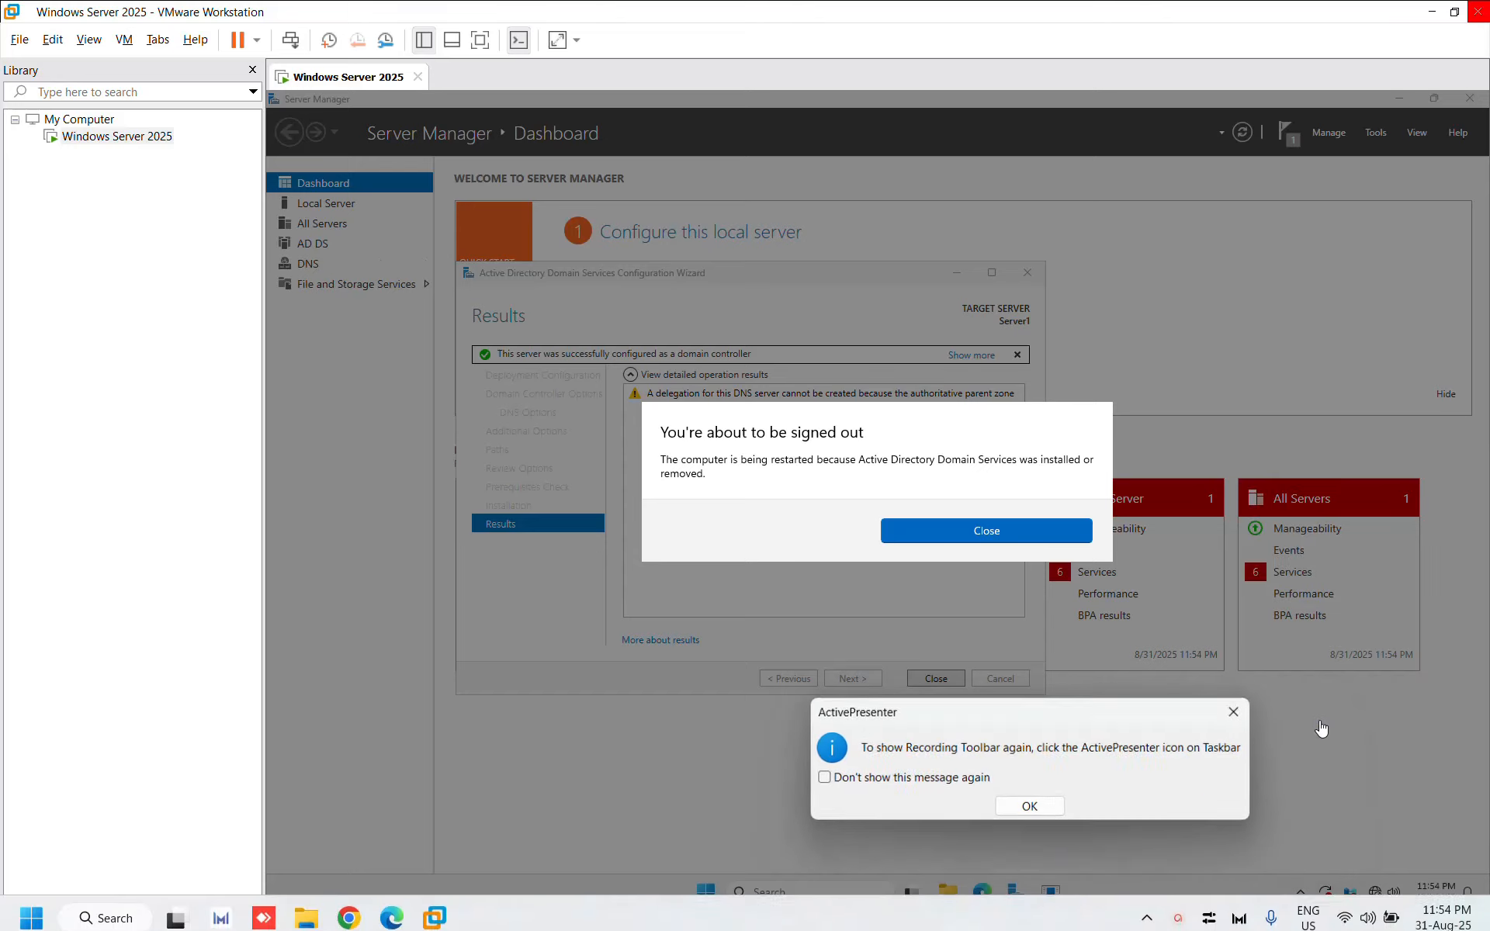
click(1047, 806)
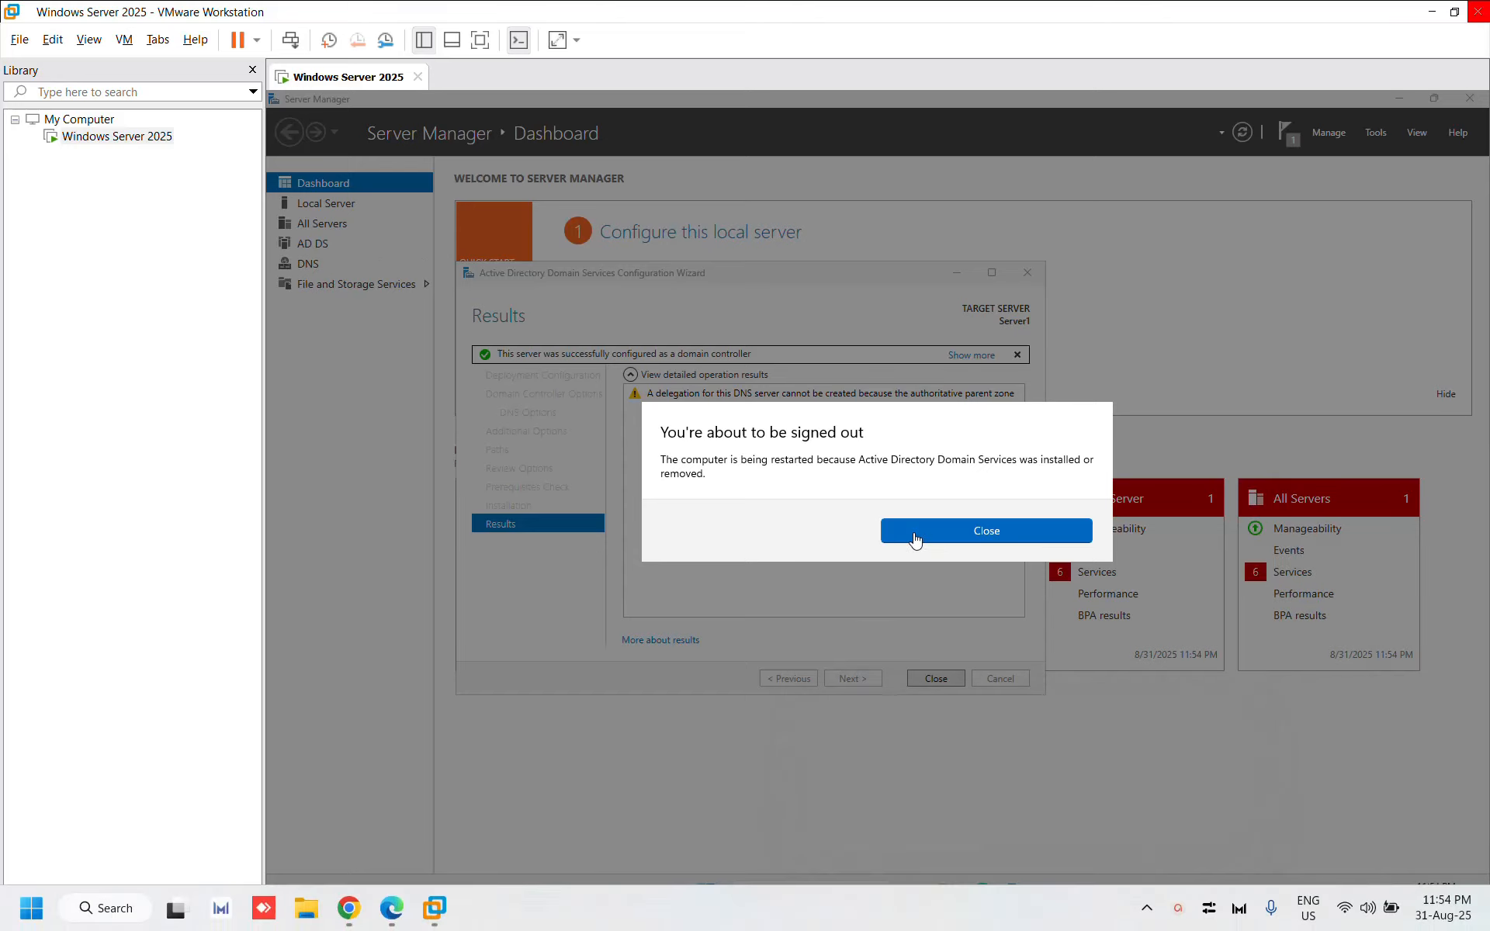
click(991, 534)
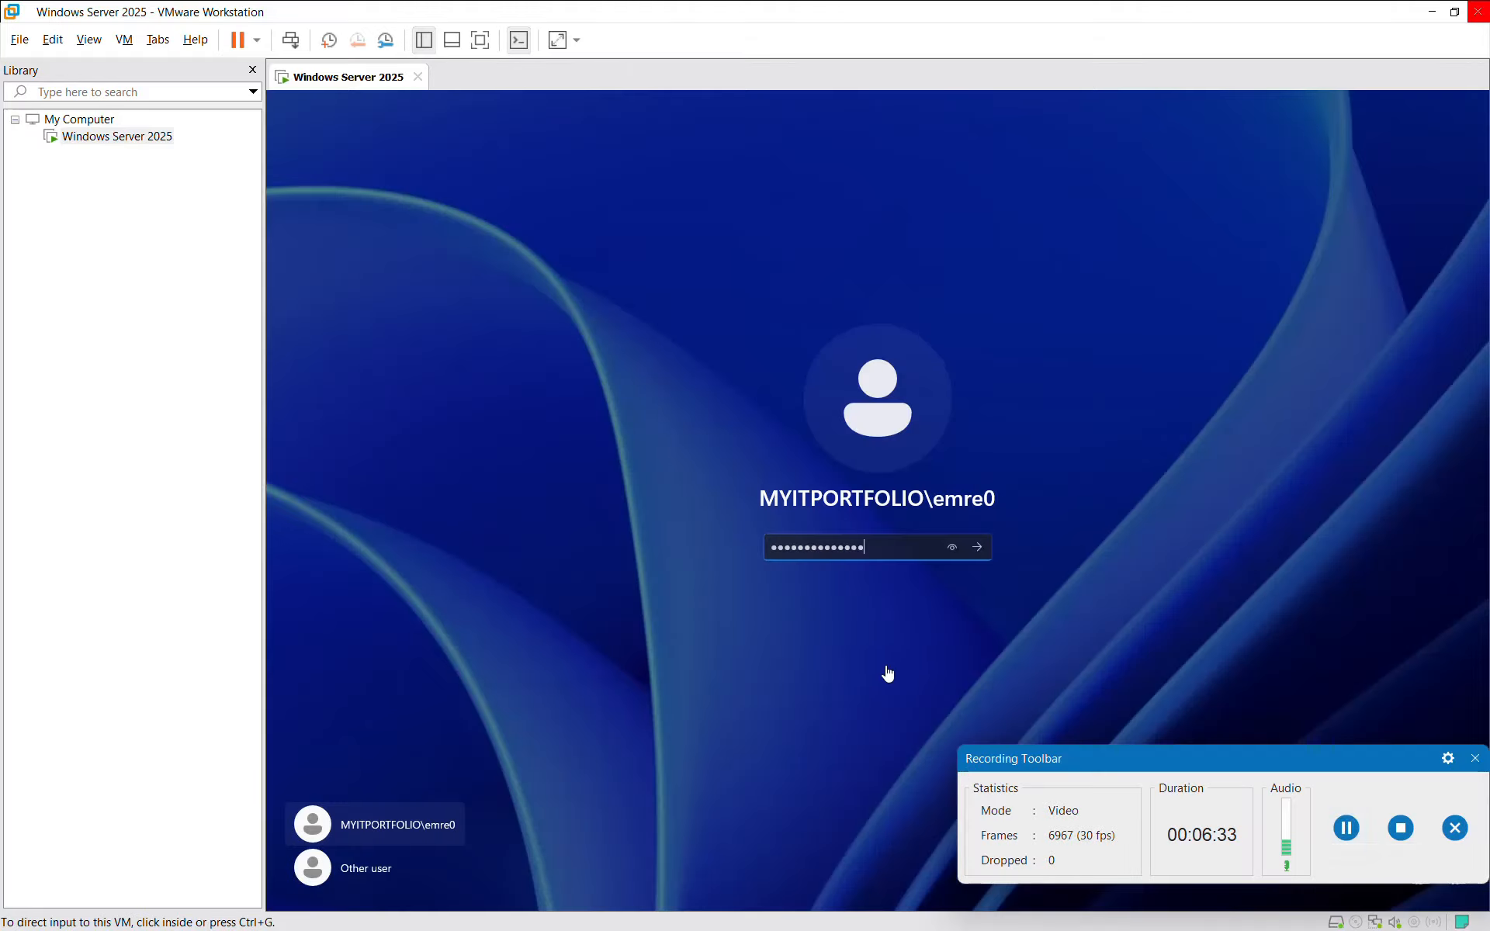
click(977, 551)
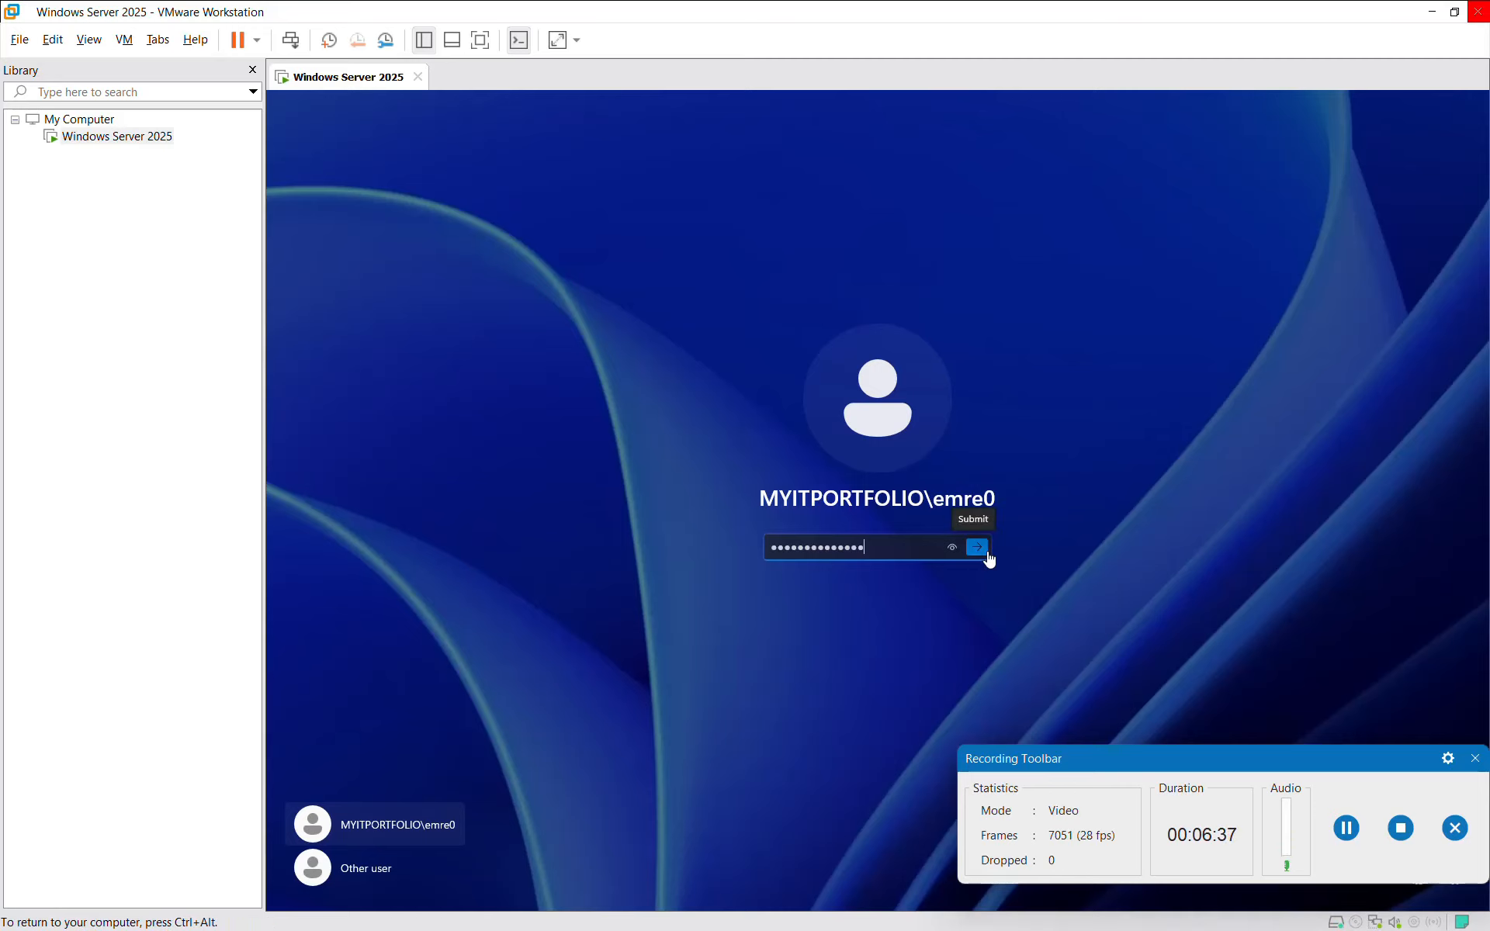
click(978, 552)
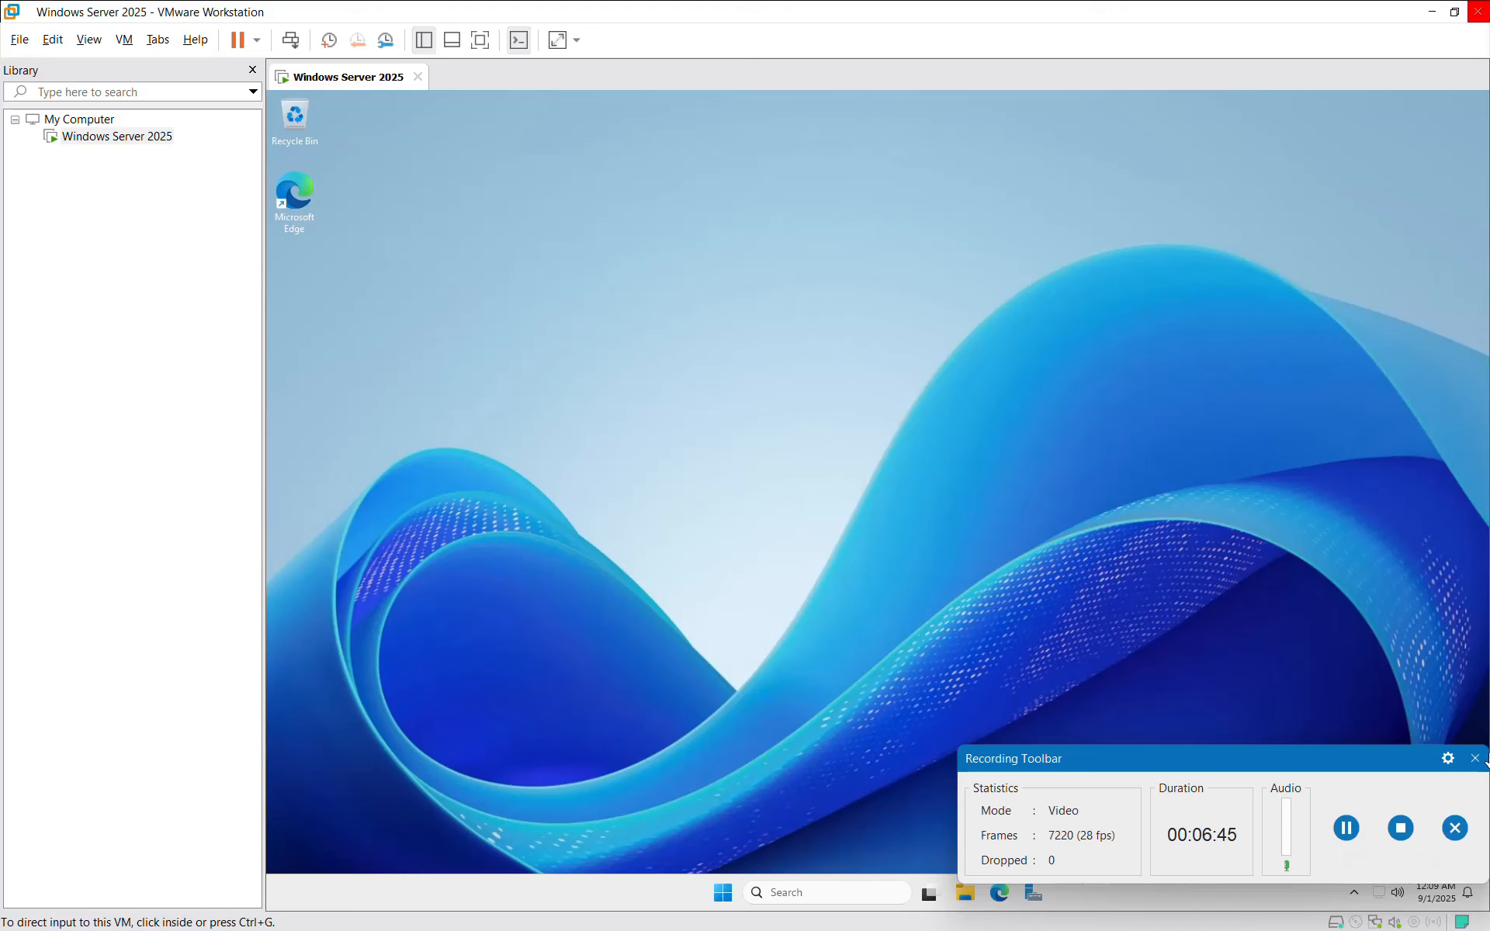
click(1474, 758)
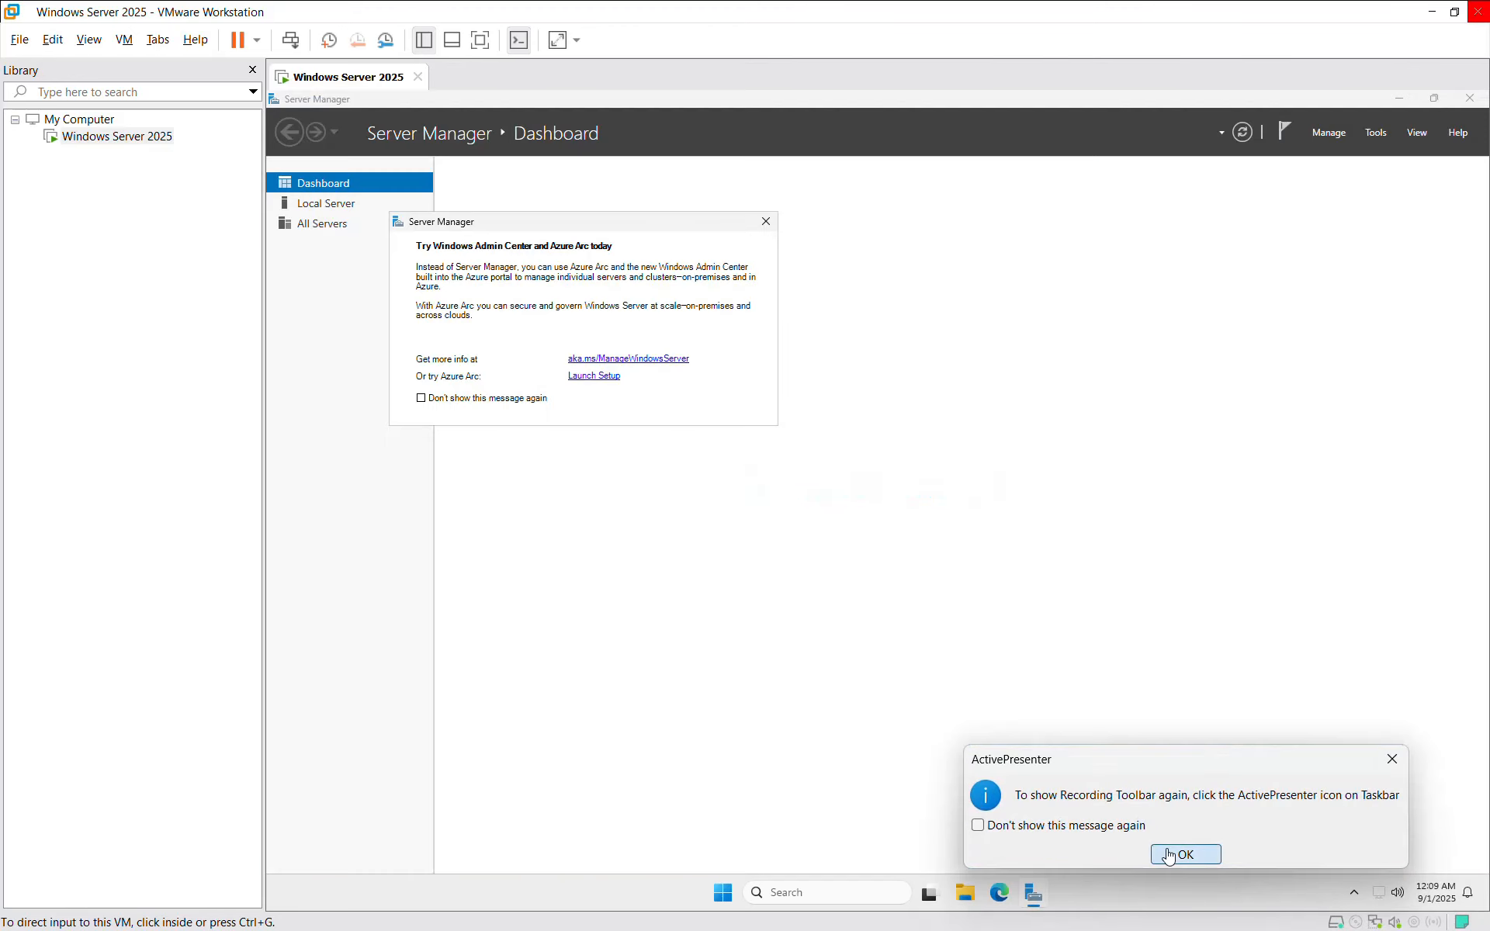
Step: Close the Try Windows Admin Center prompt and check Server Manager's Manage and Tools menus
click(1169, 856)
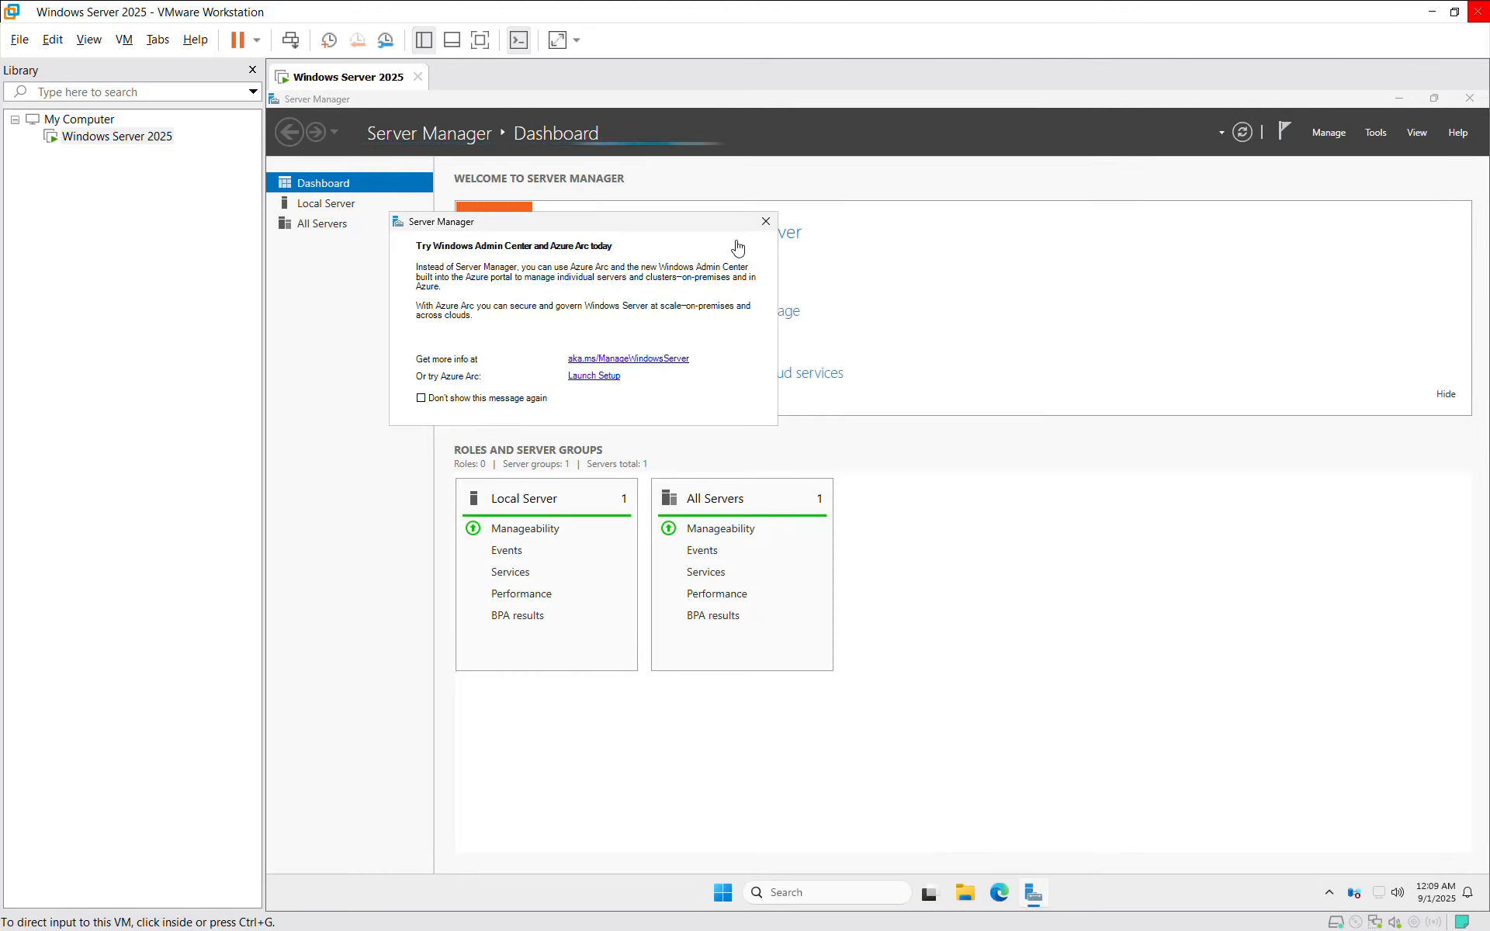
click(764, 223)
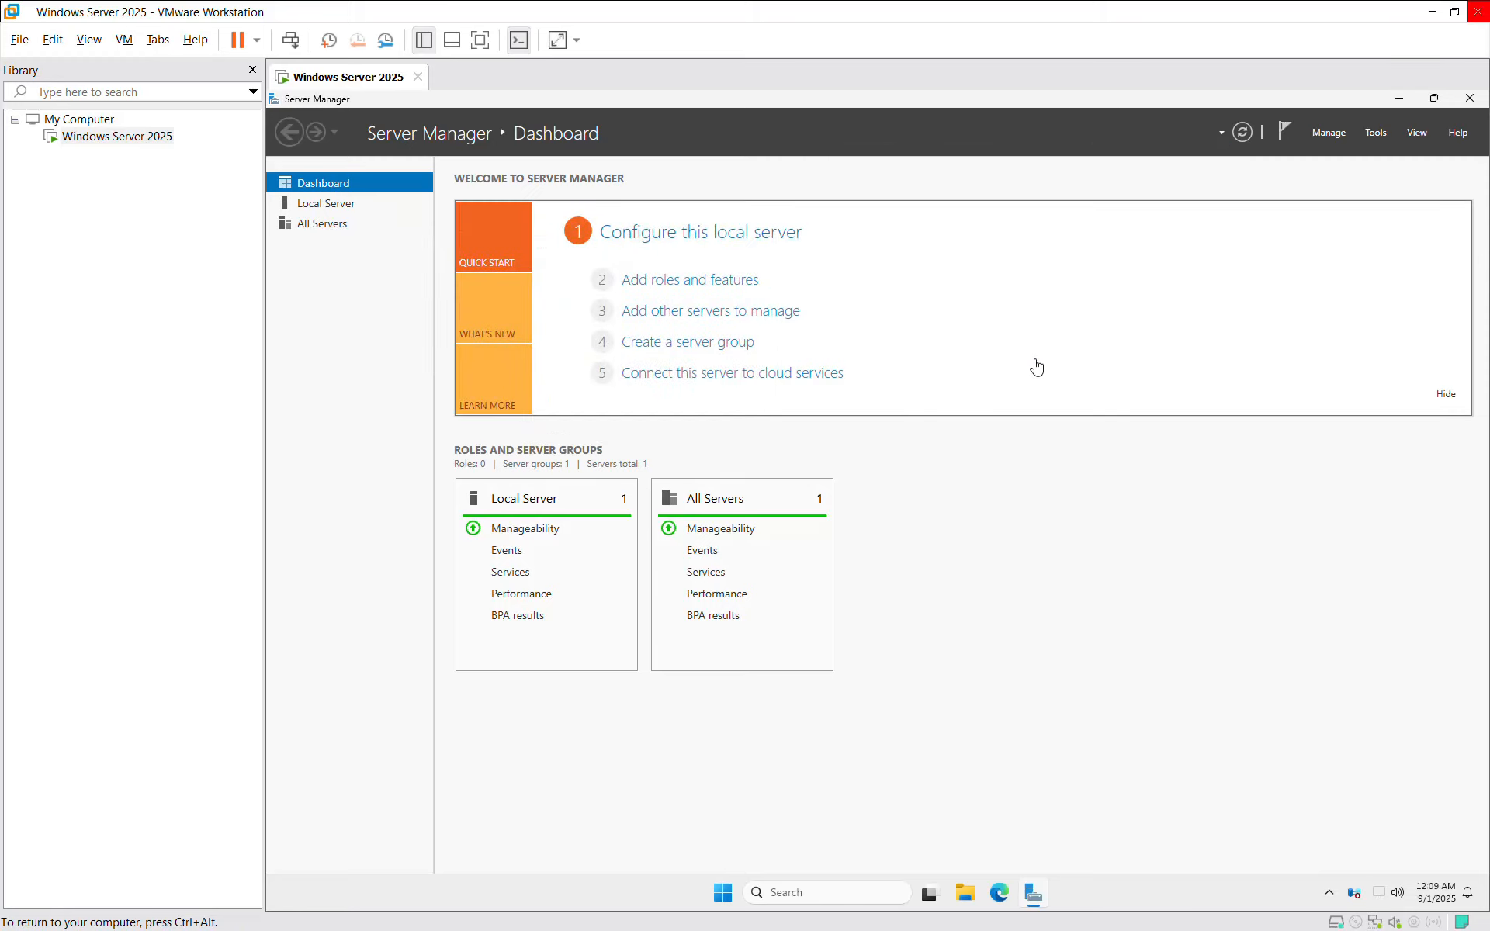
click(1328, 132)
click(1366, 133)
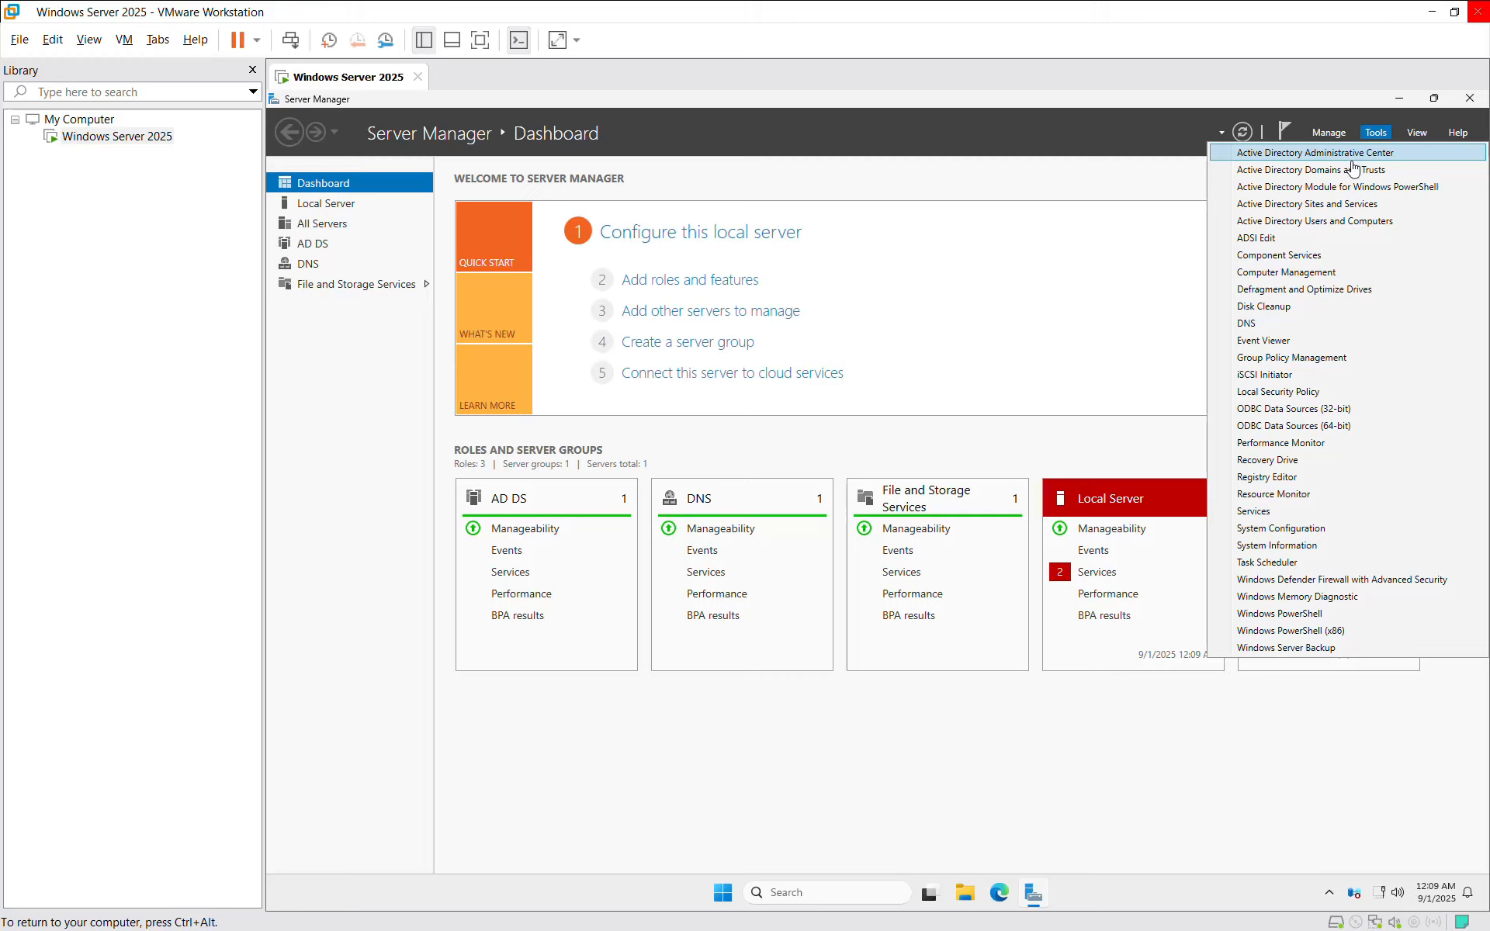
click(1221, 757)
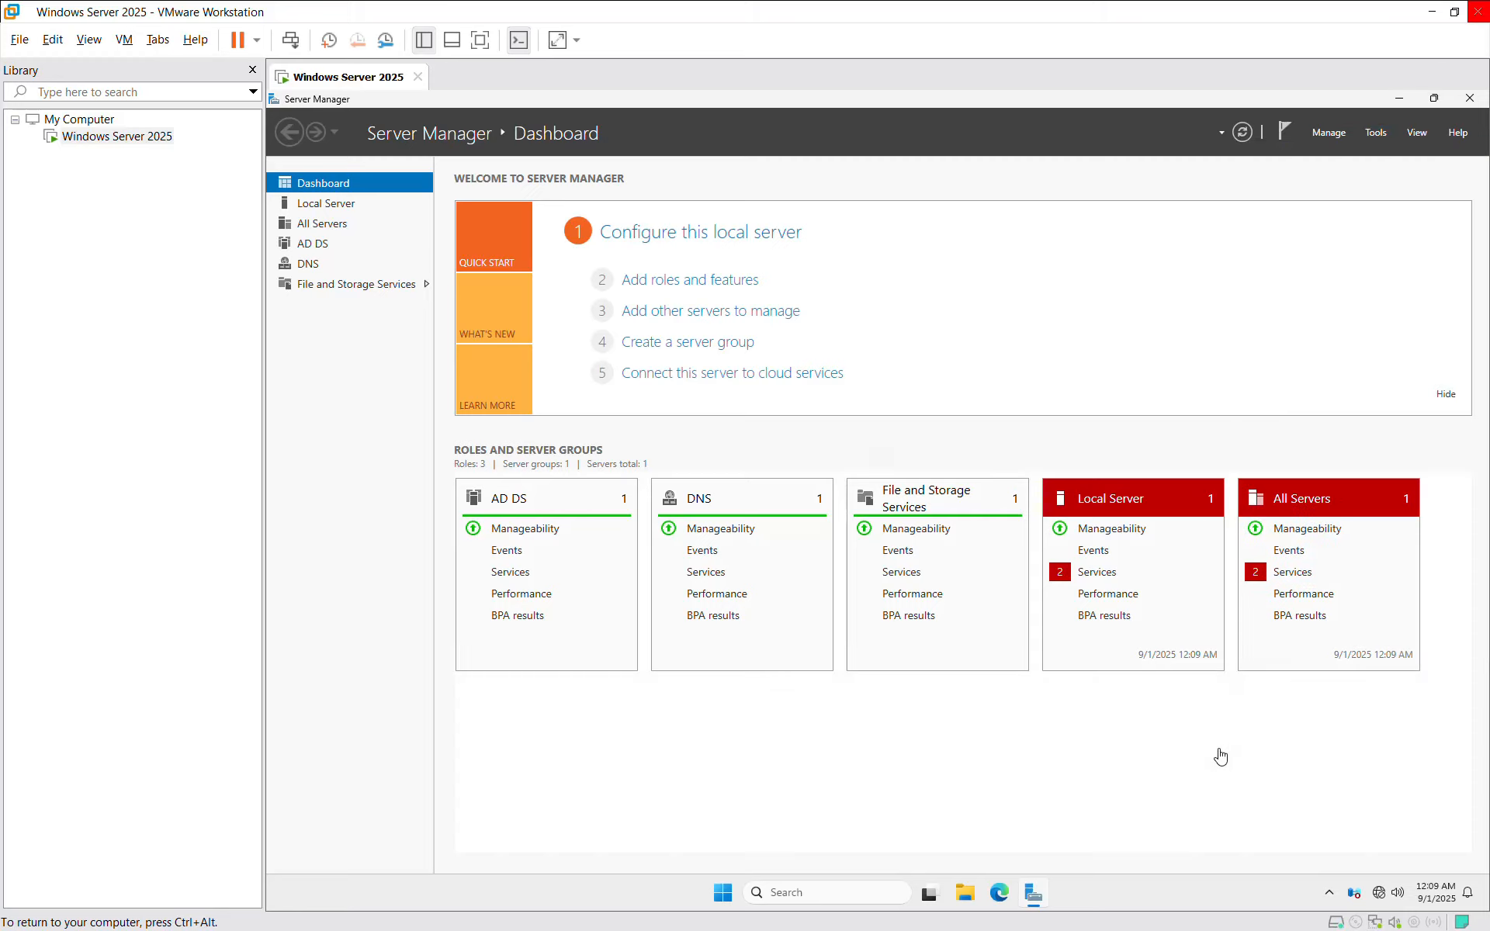